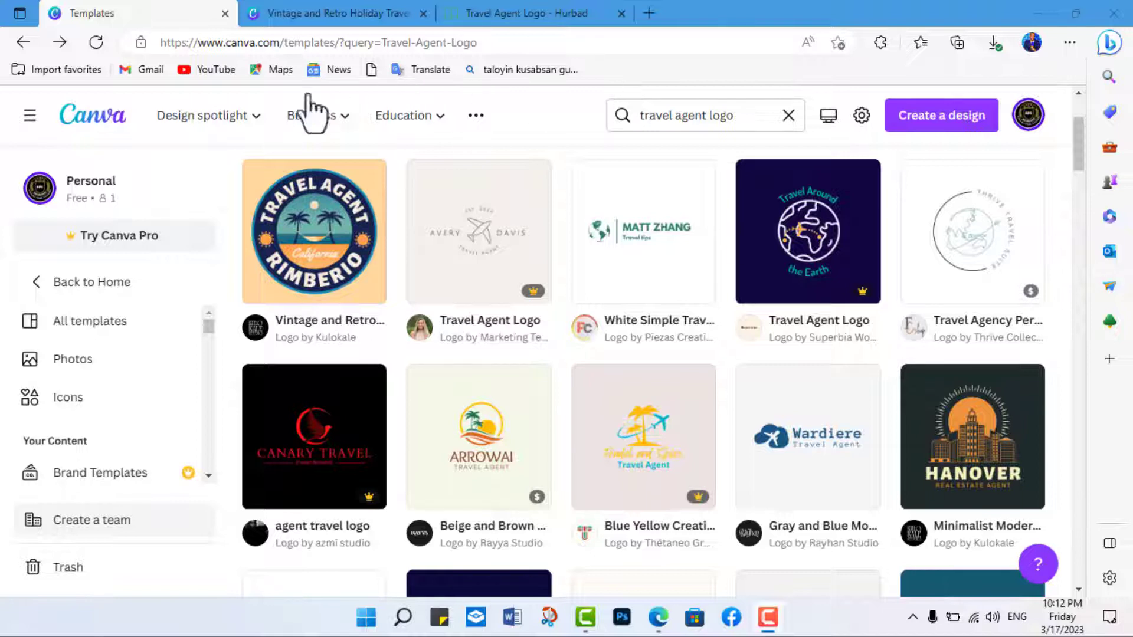
Step: Refine the template search and open the Vintage and Retro Holiday Travel Agent Logo template for editing
left_click(736, 120)
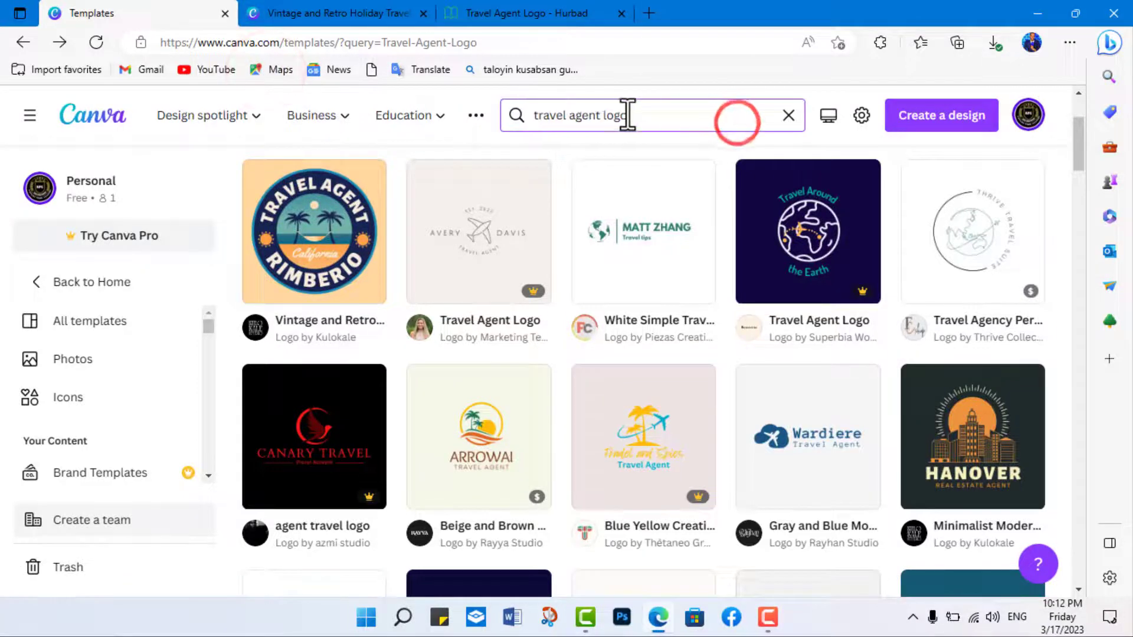
left_click_drag(627, 115, 531, 123)
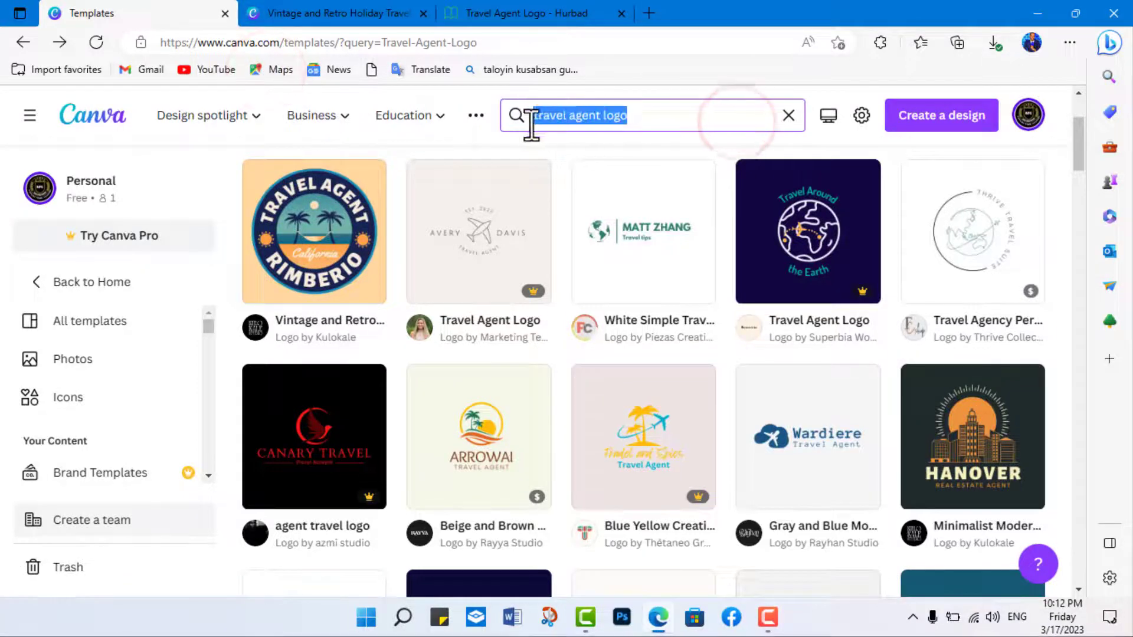
left_click(638, 115)
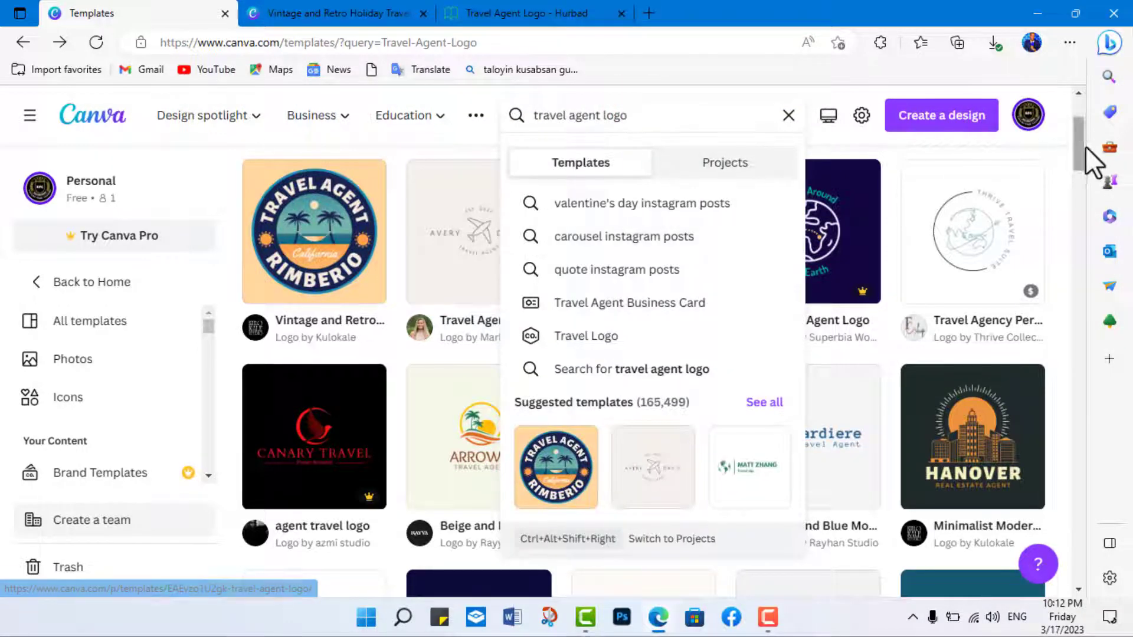
mouse_move(1086, 147)
left_mouse_down()
mouse_move(1062, 283)
mouse_move(1049, 150)
left_mouse_up()
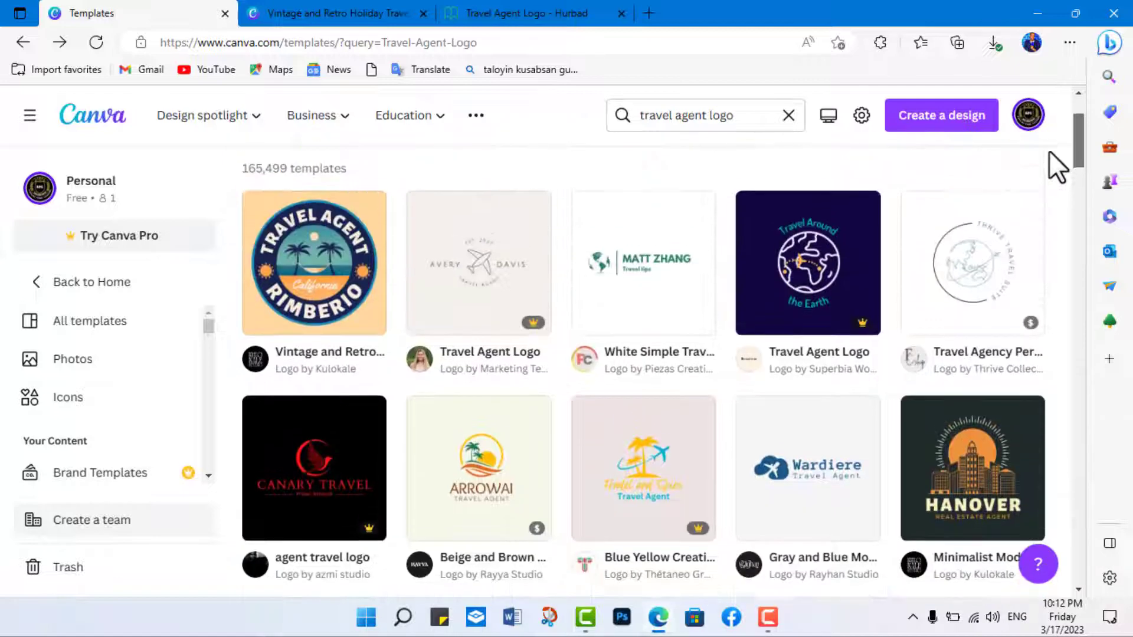
left_click(329, 257)
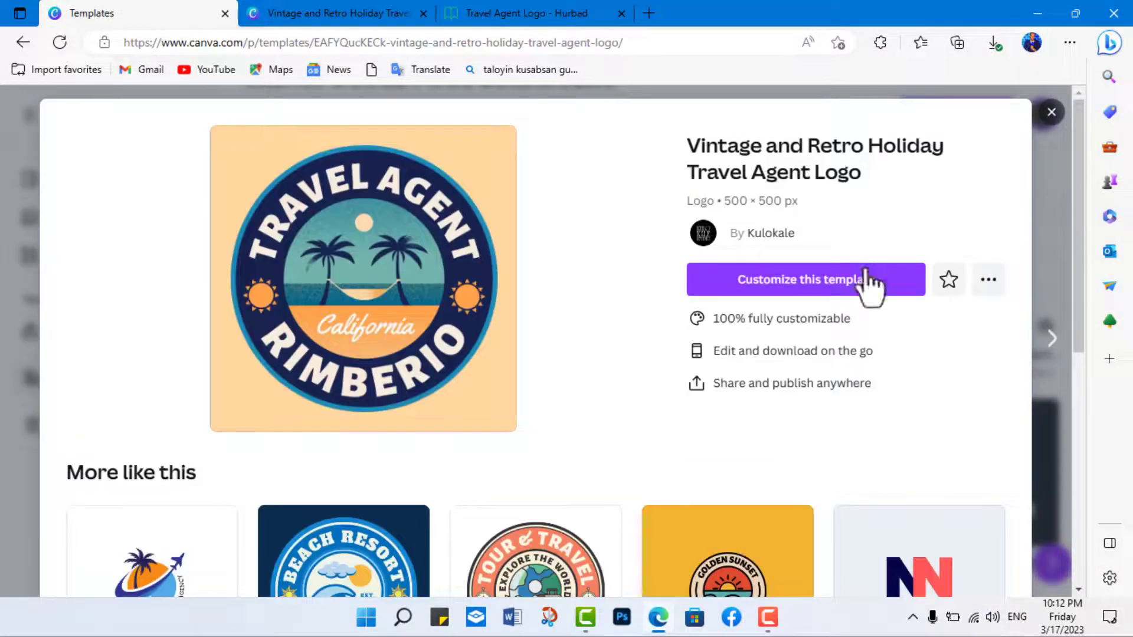
left_click(866, 282)
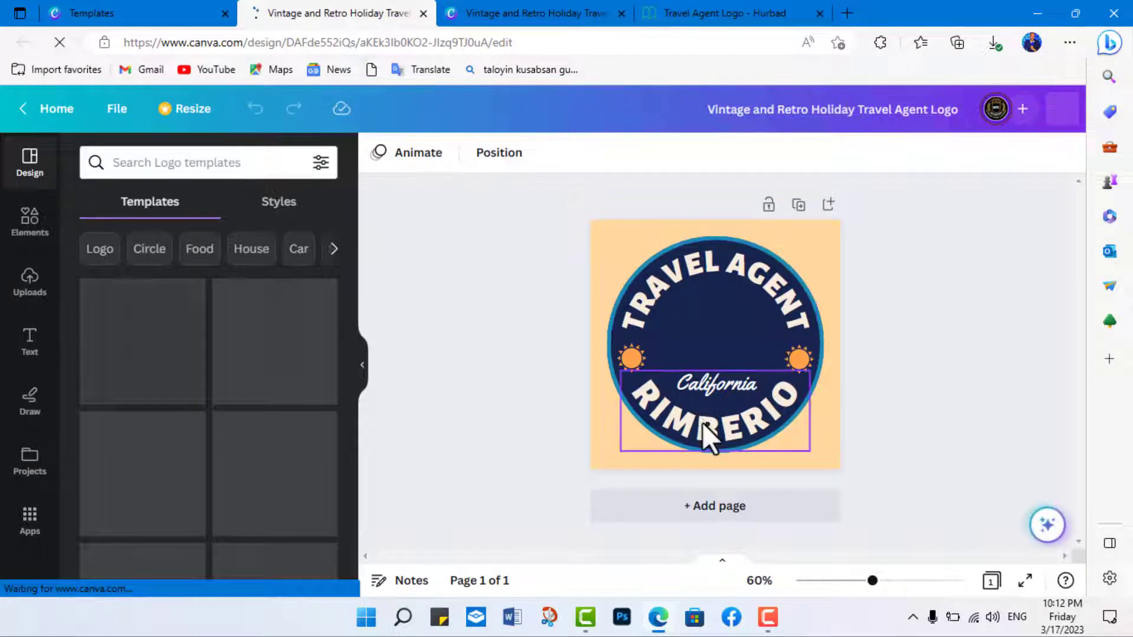
Step: Change the RIMBERIO name text to QANSAC
double_click(703, 423)
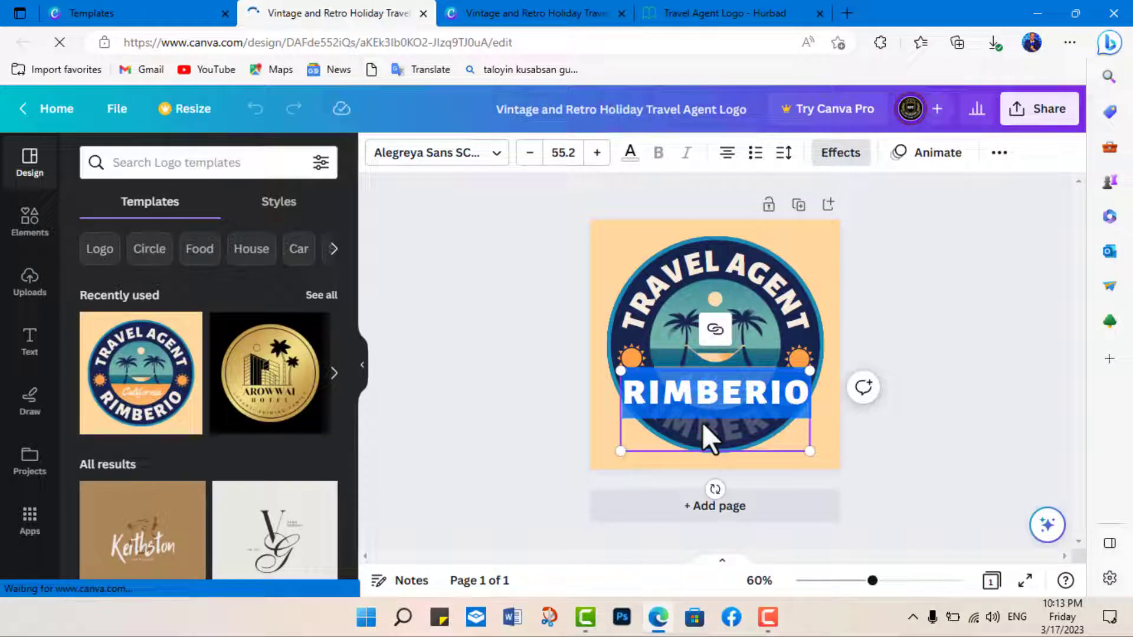
type("QAN")
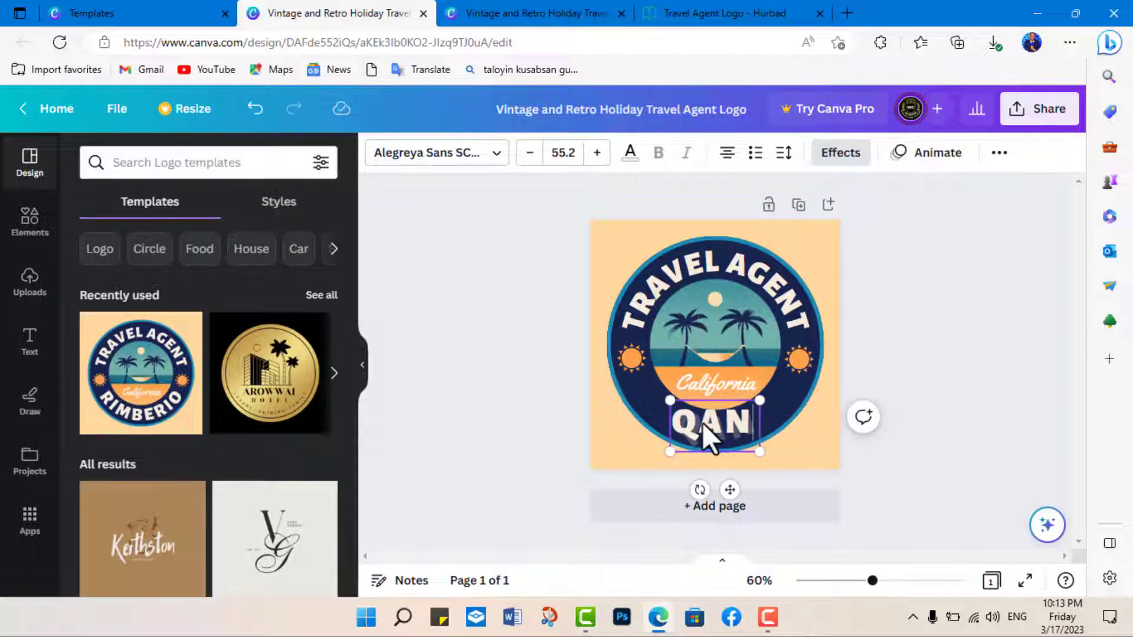
type("SAC")
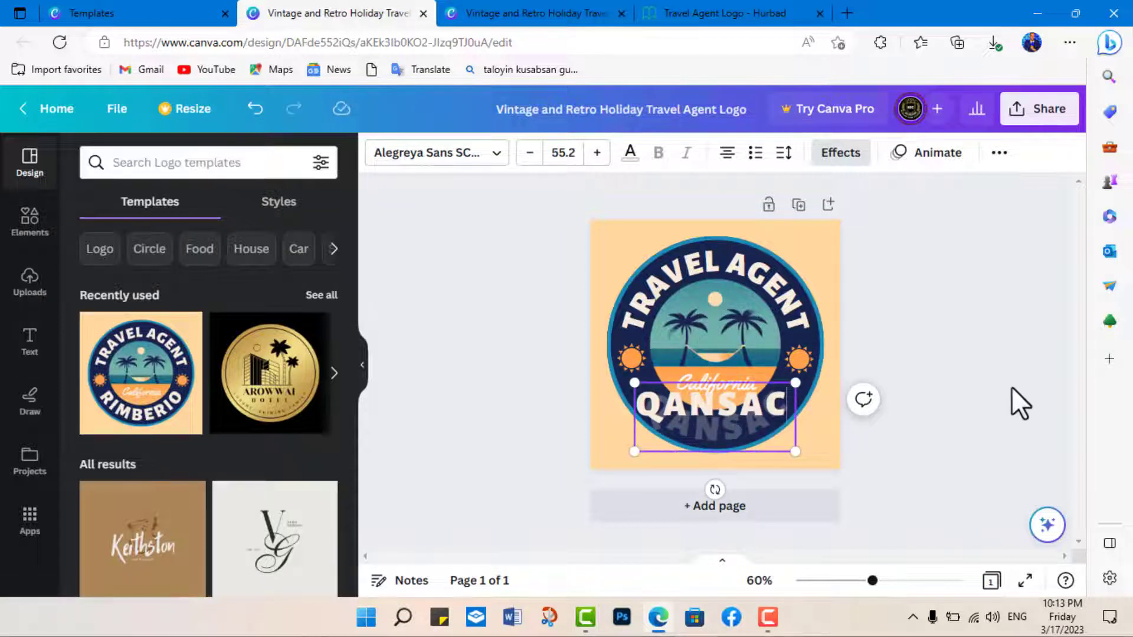
left_click(1011, 387)
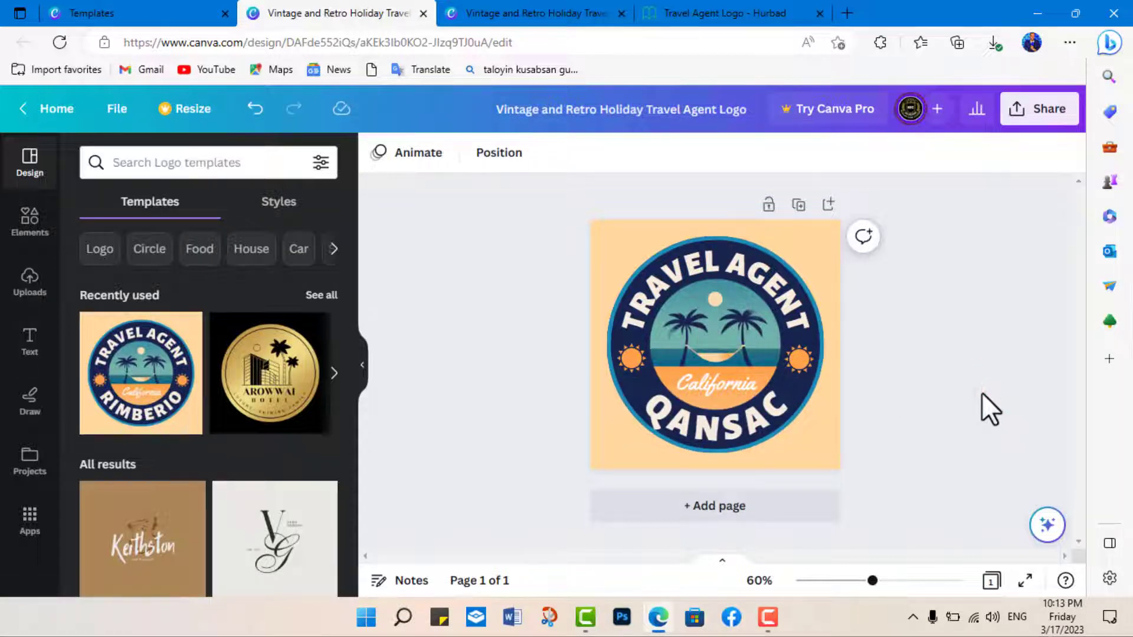
Step: Replace the California script text with 2023 and enlarge it slightly
left_click(738, 377)
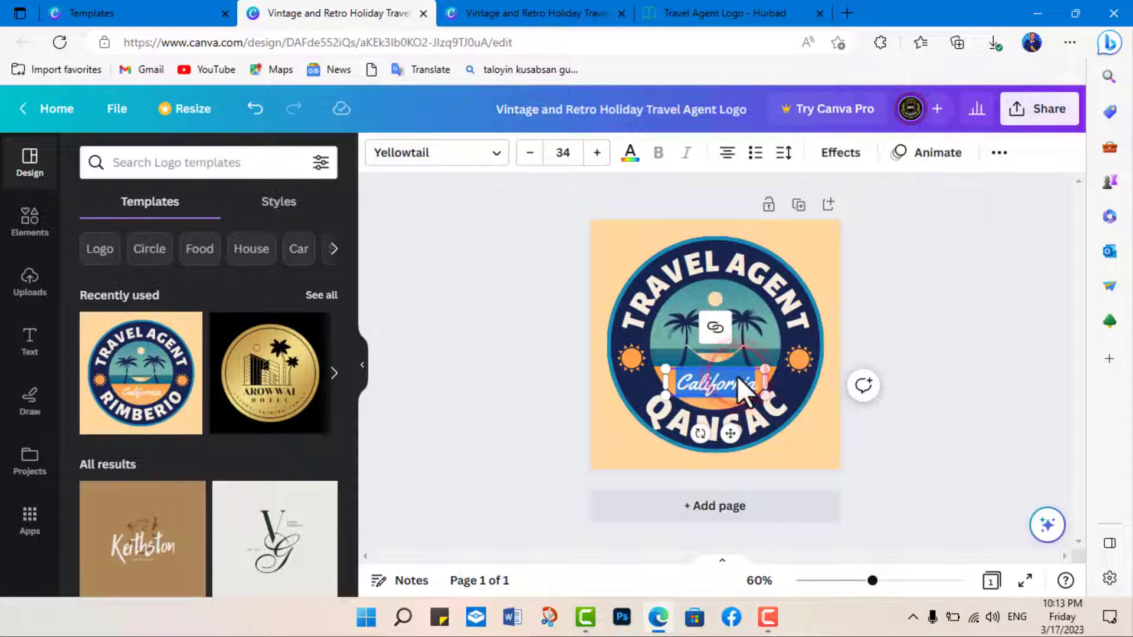
key("BackSpace")
type("2023")
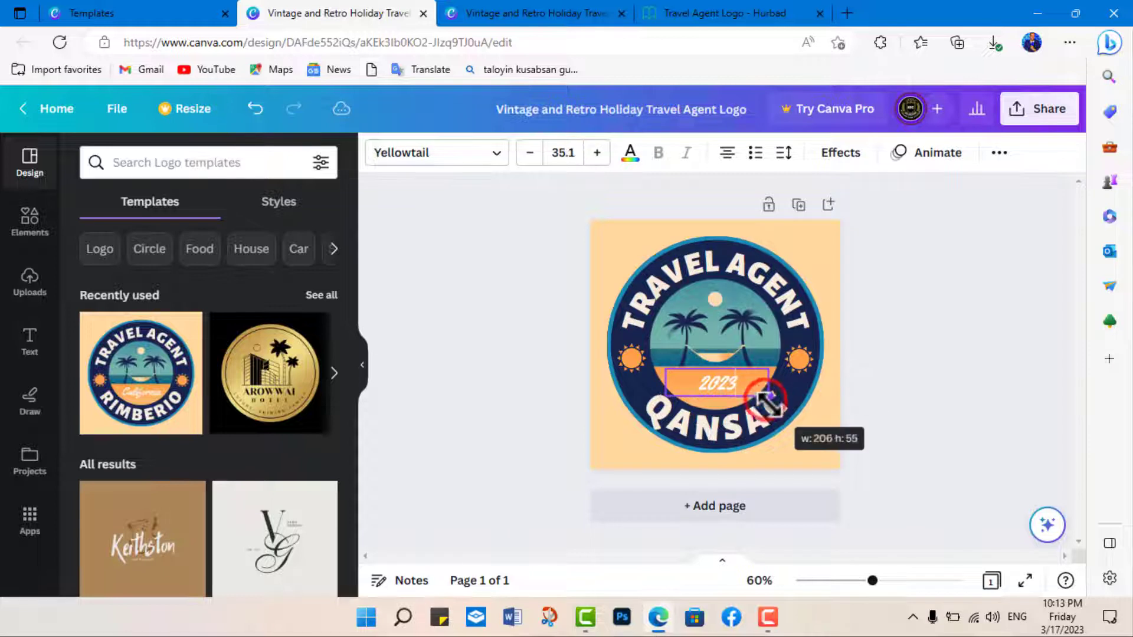
left_click_drag(767, 402, 776, 413)
left_click(924, 360)
Step: Change the curved TRAVEL AGENT text to WELCEME
left_click(794, 311)
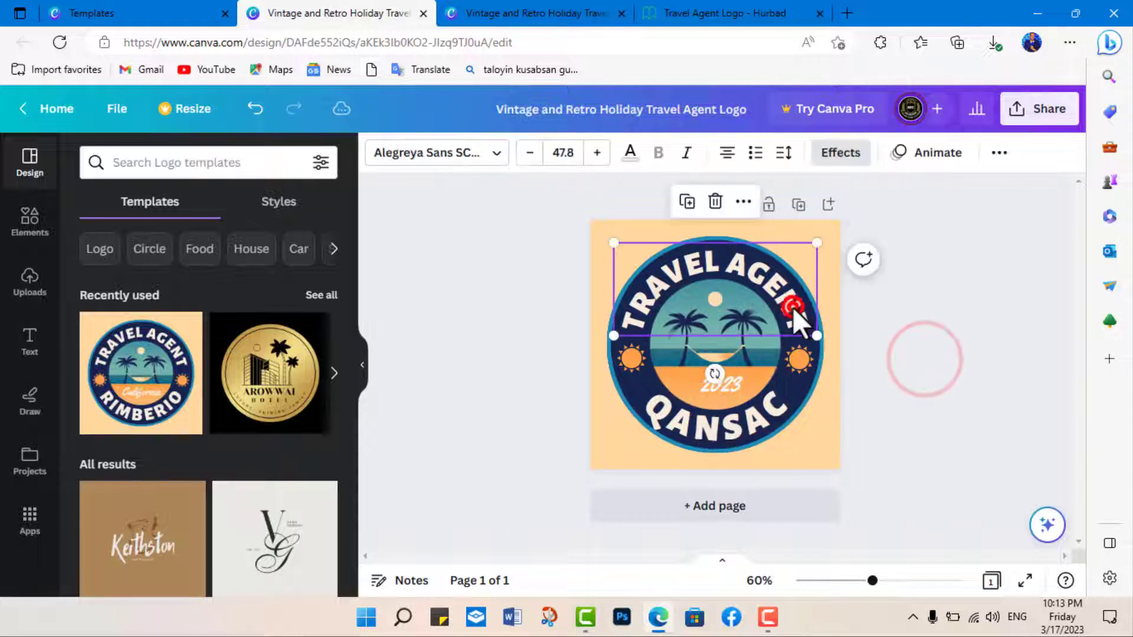
type("WELC")
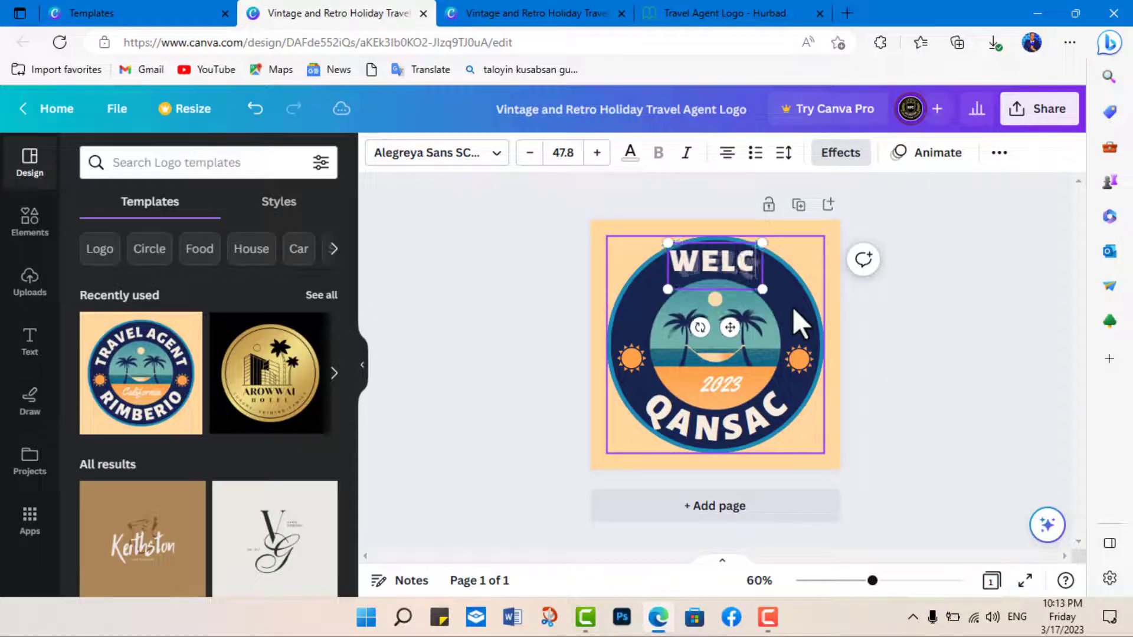
type("EME")
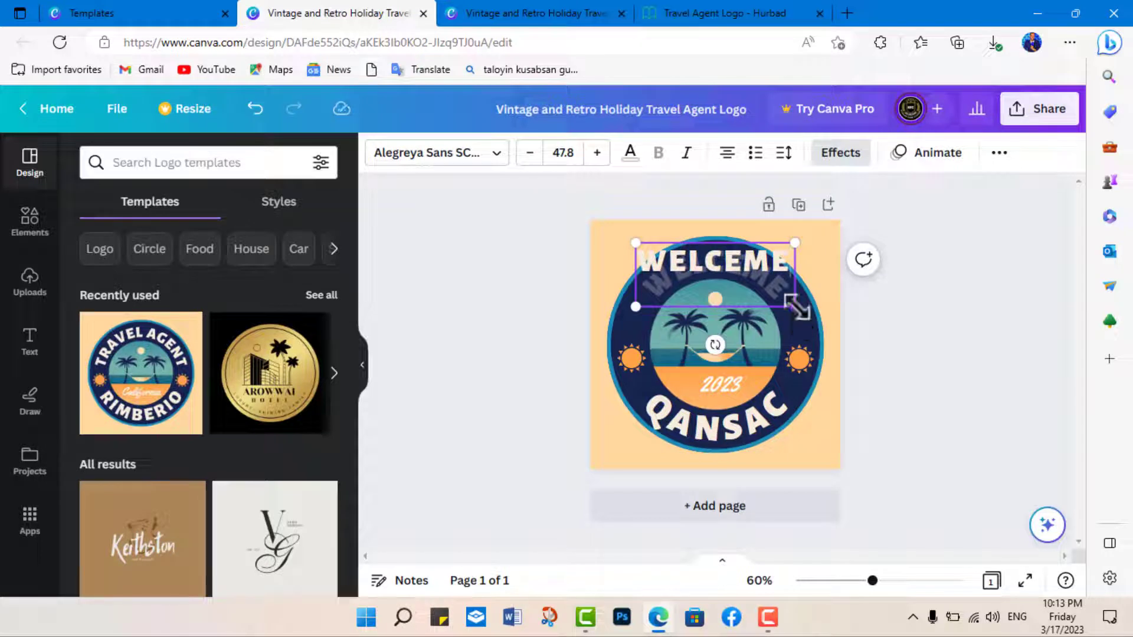
left_click(946, 353)
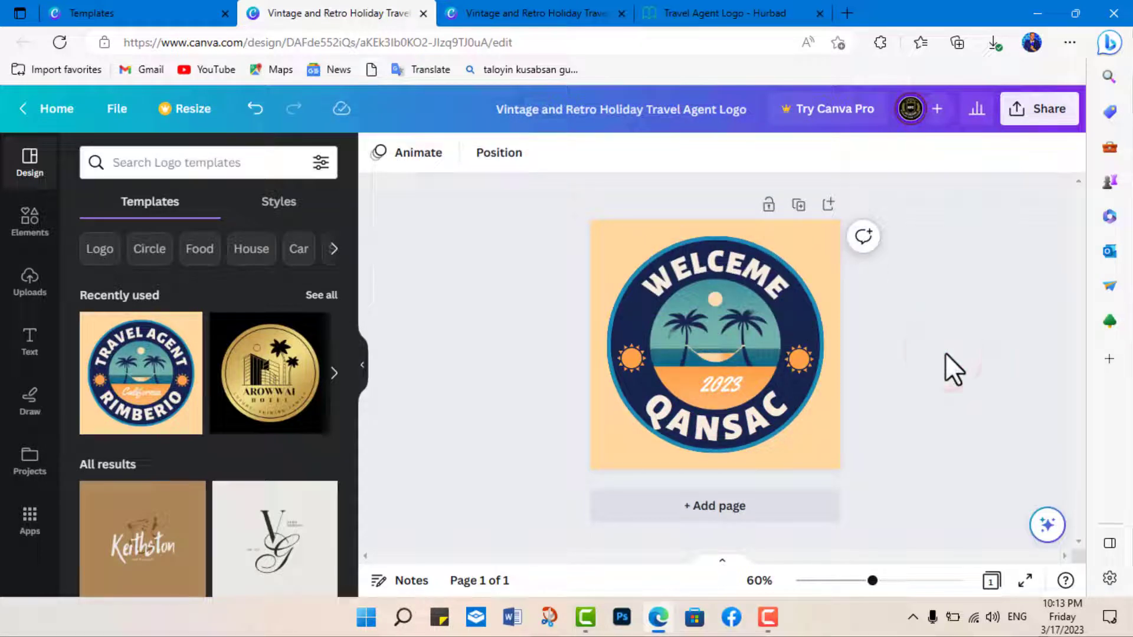
Step: Search Elements for 'Travel Agent Logo' and filter the results to Graphics
left_click(180, 165)
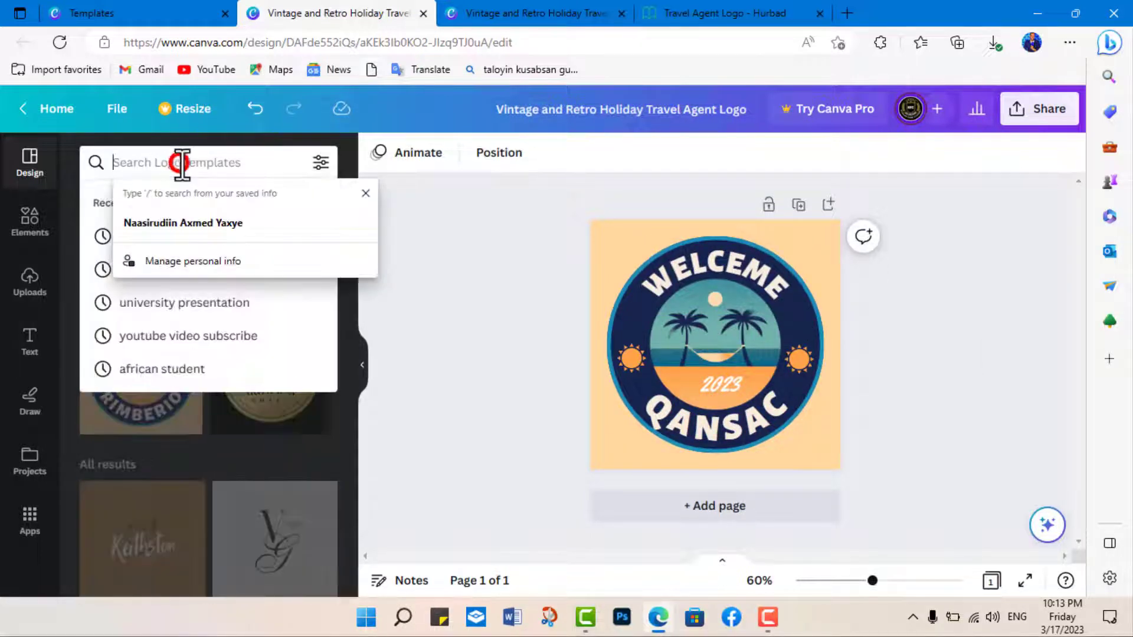
left_click(29, 219)
left_click(146, 164)
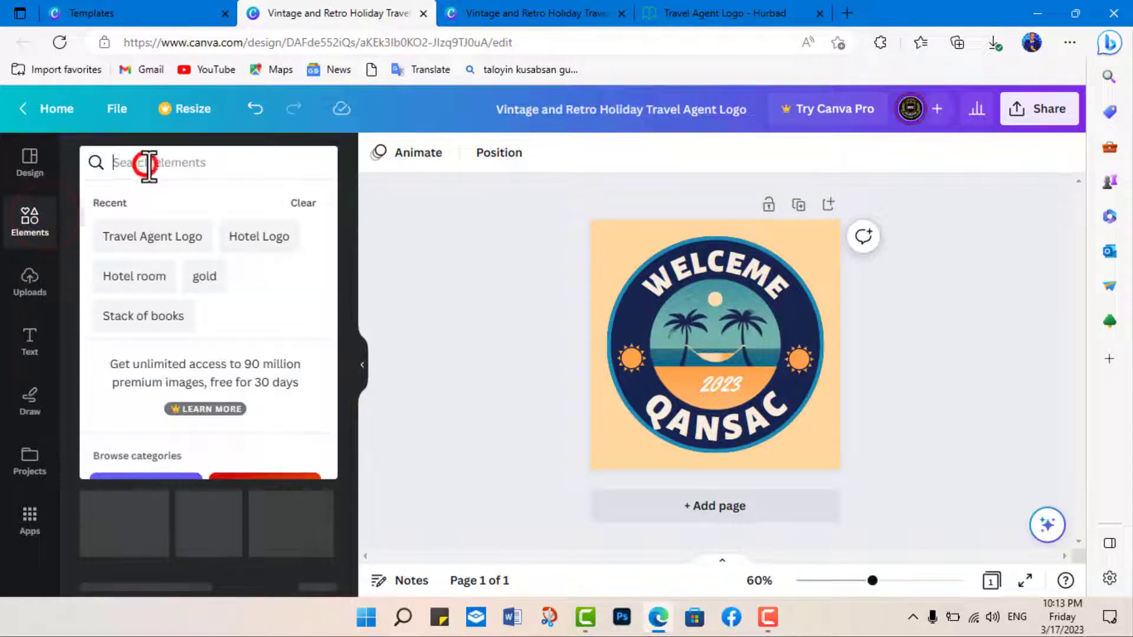
type("Travel Agent Logo")
key("Return")
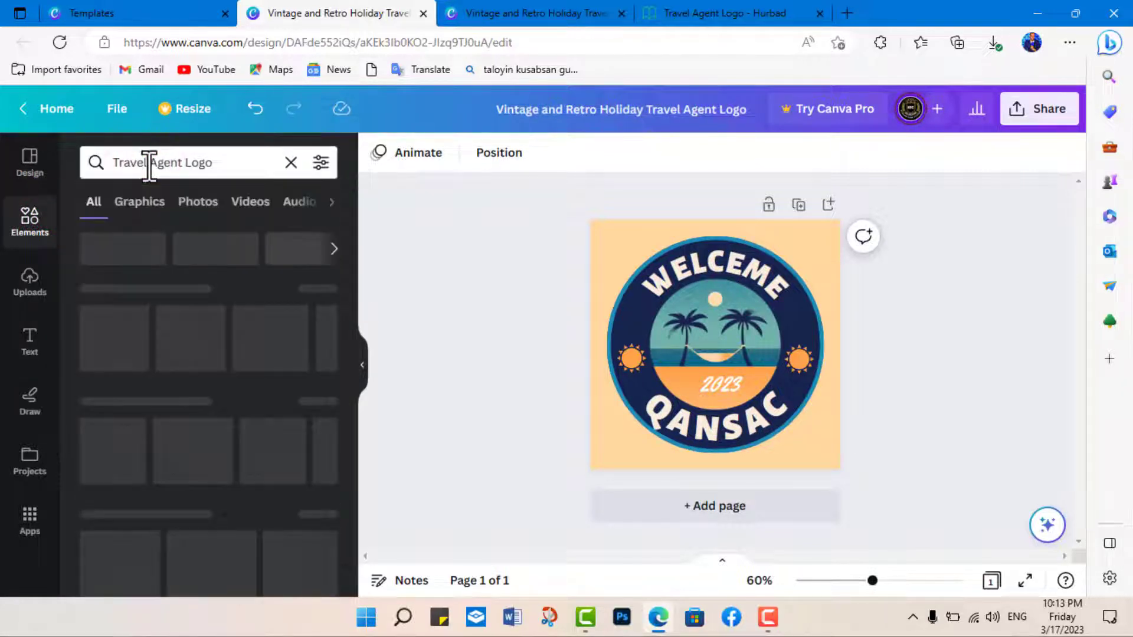
left_click(142, 207)
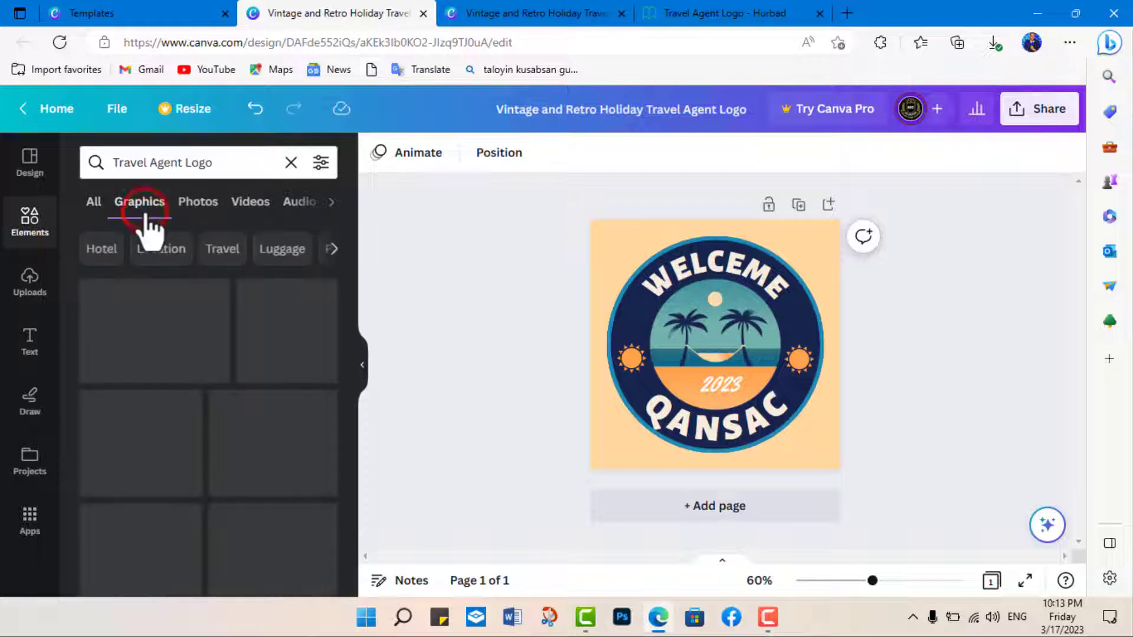
Step: Add a blank second page and scroll through the graphics to the circular plane trail
left_click(703, 506)
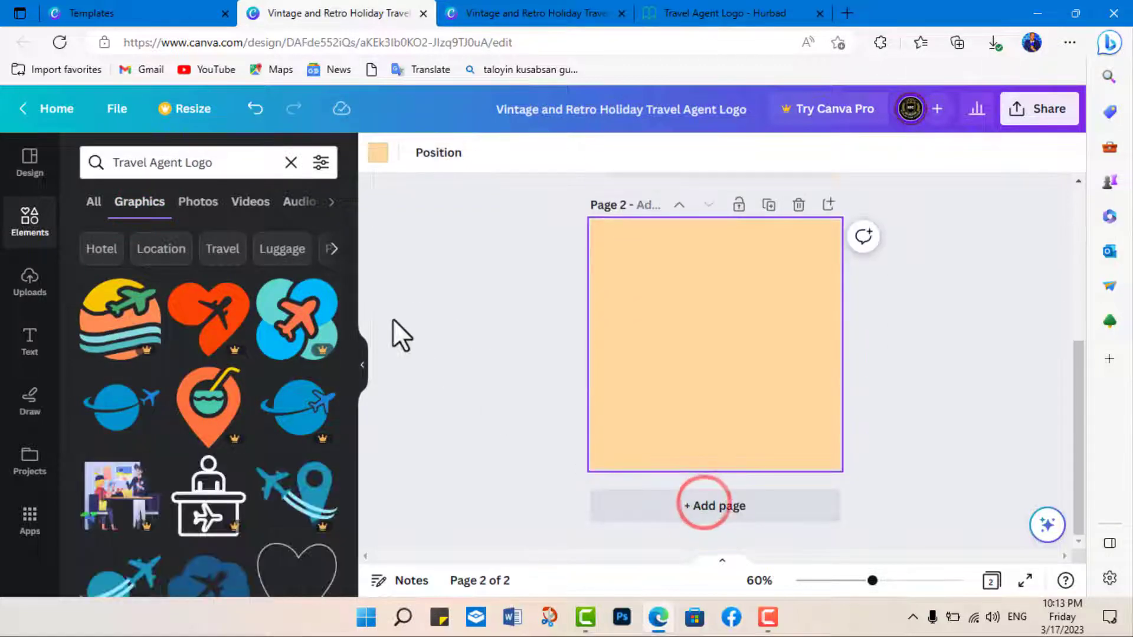
left_click_drag(353, 296, 355, 442)
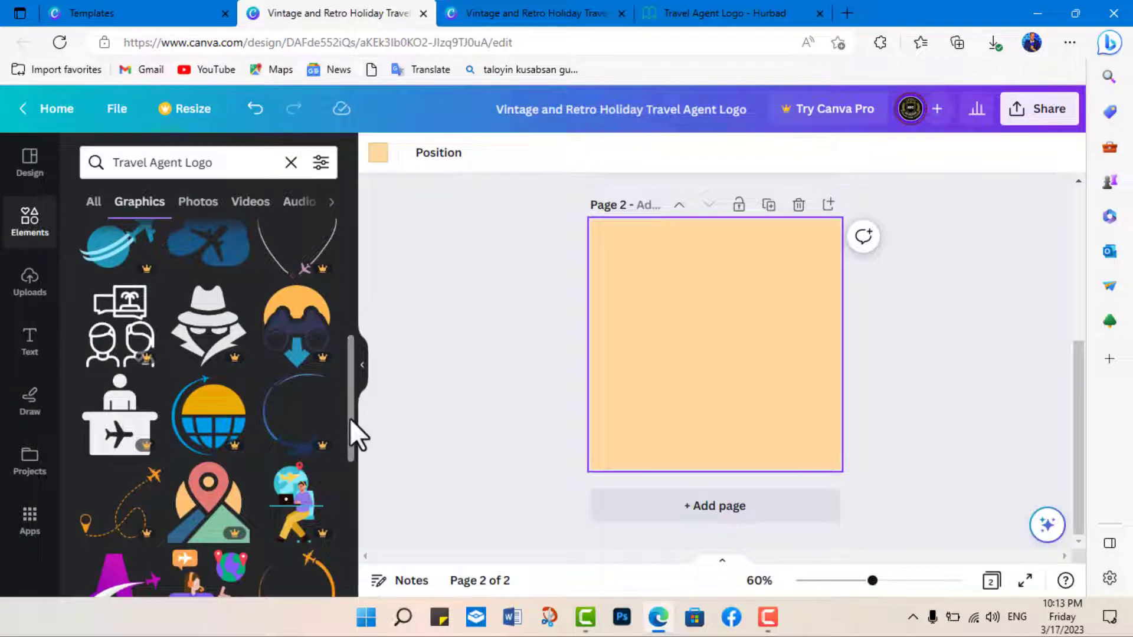
left_click_drag(349, 418, 351, 491)
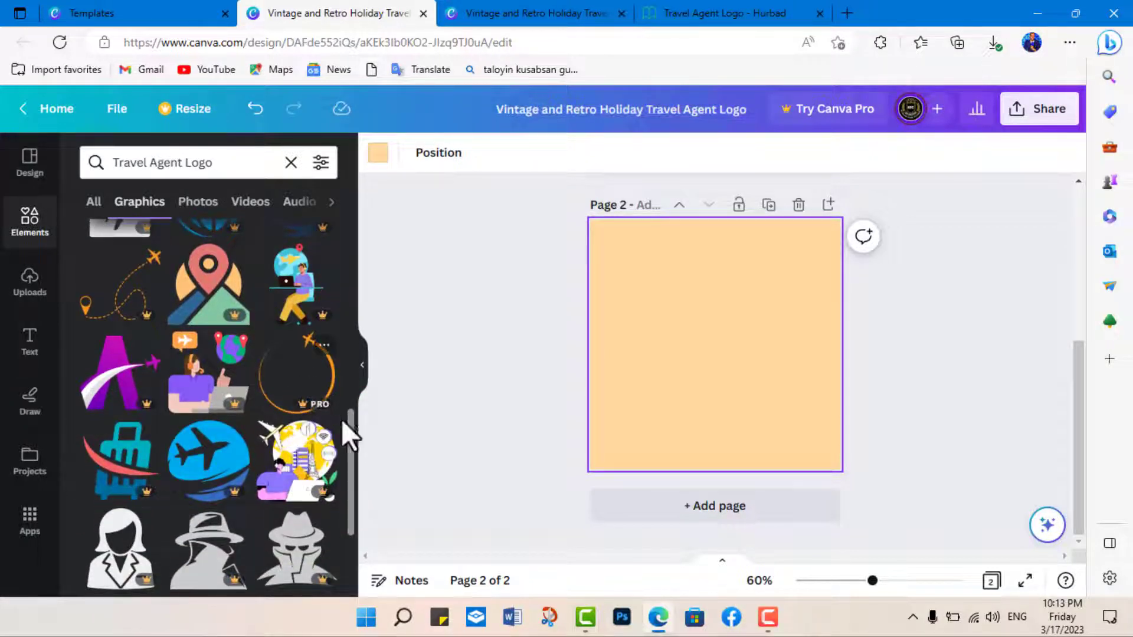
mouse_move(350, 435)
left_mouse_down()
mouse_move(326, 232)
mouse_move(328, 391)
left_mouse_up()
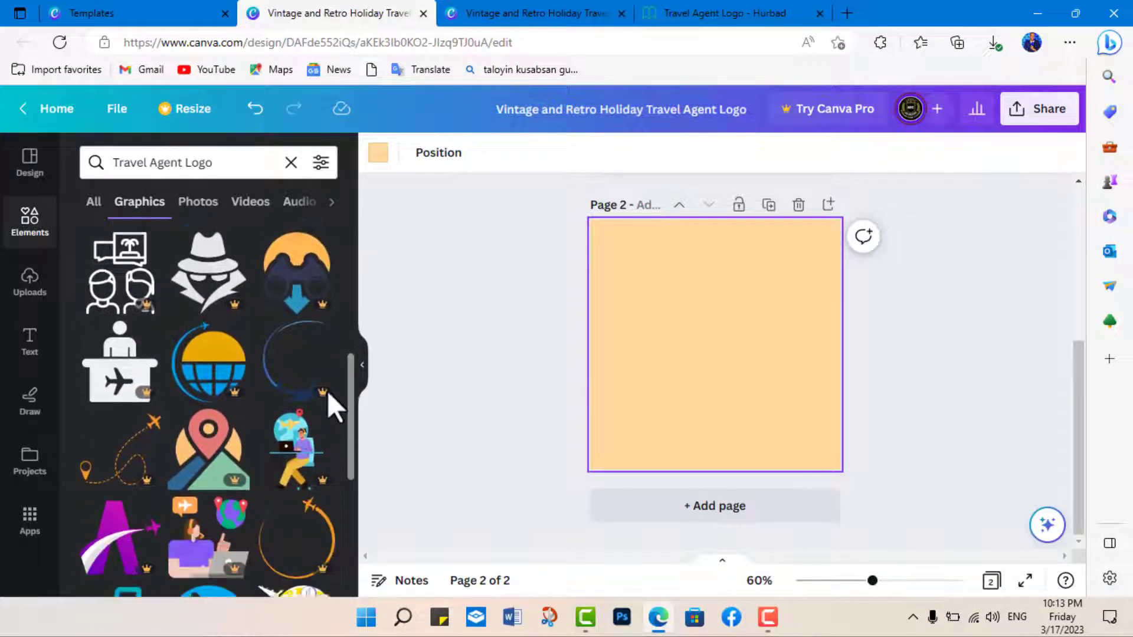
Step: Place the orange plane-trail ring on page 2, make the background white, enlarge and reposition the ring
left_click(329, 506)
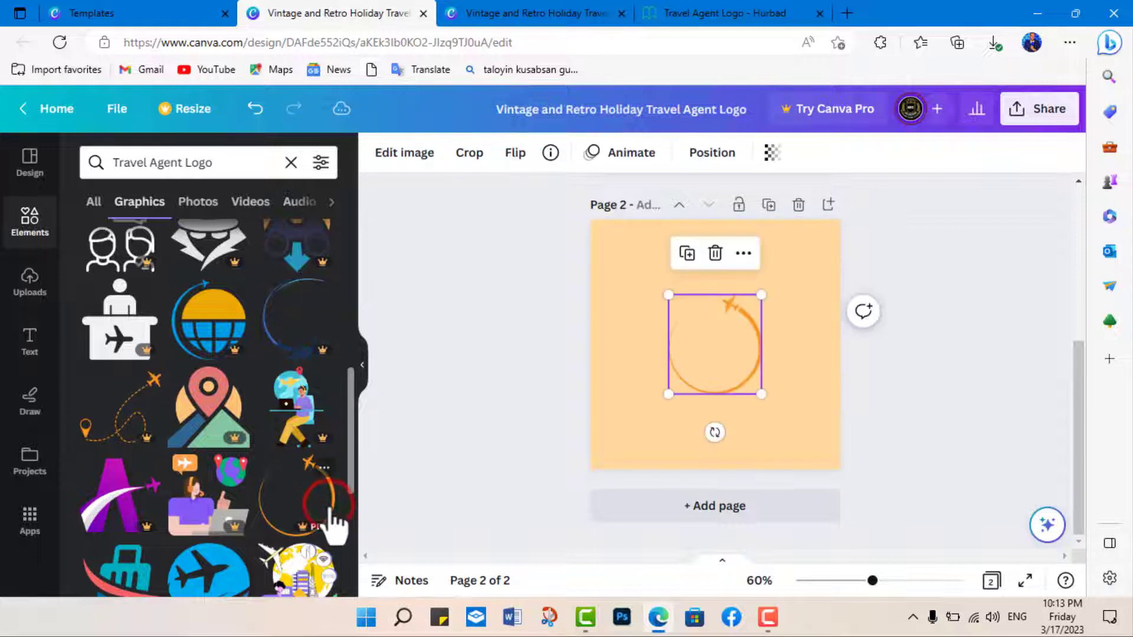
left_click(792, 385)
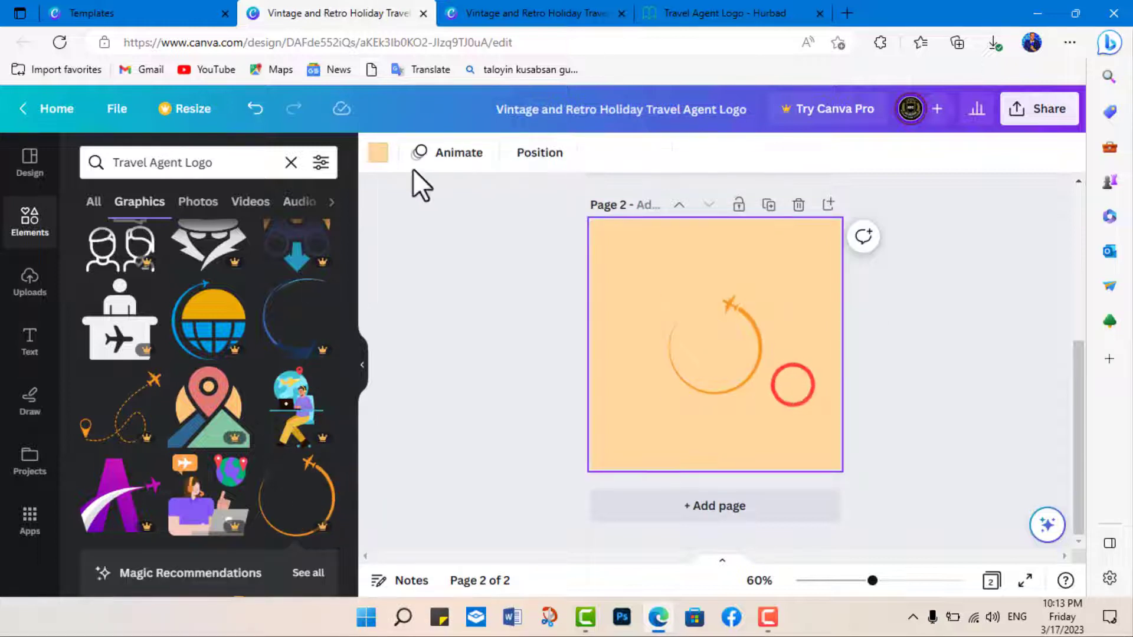
left_click(378, 153)
left_click(275, 298)
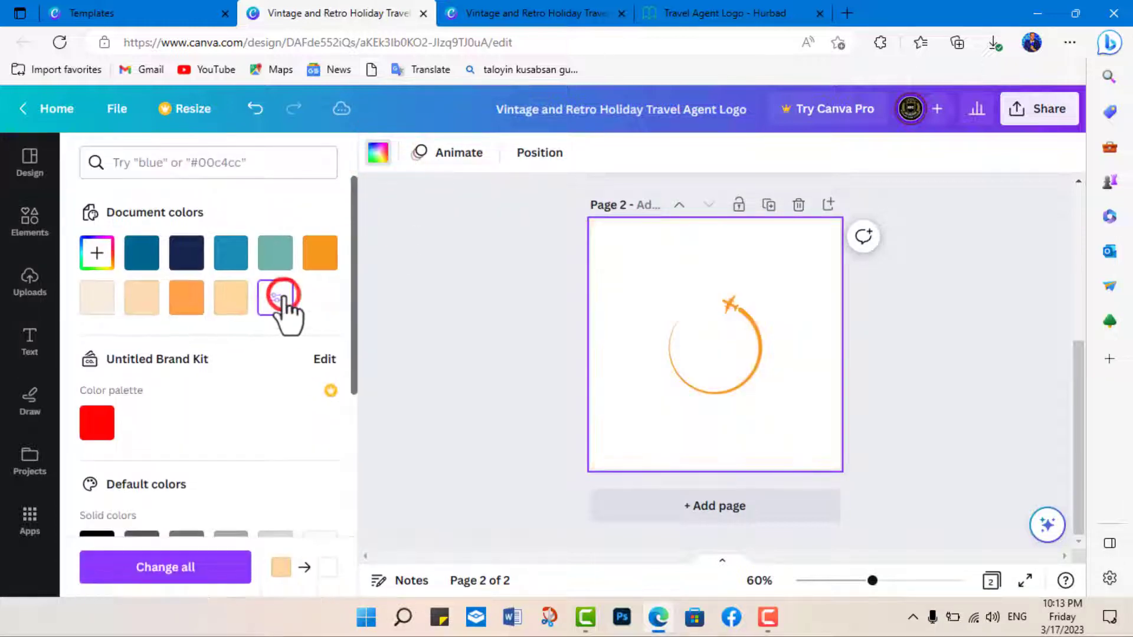
left_click(759, 338)
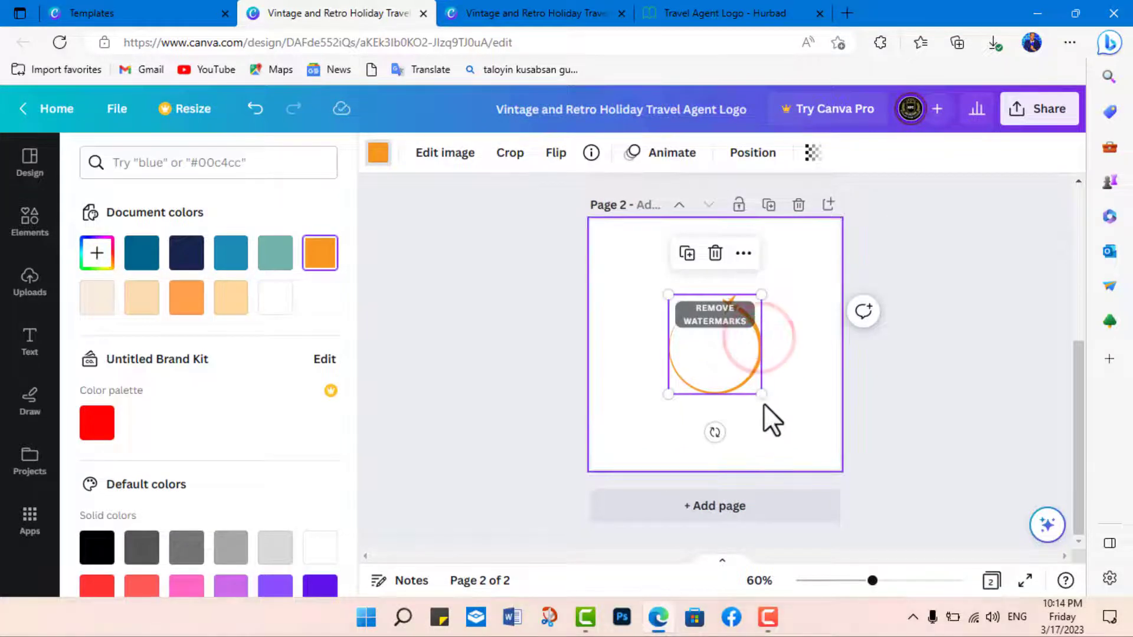
mouse_move(761, 394)
left_mouse_down()
mouse_move(769, 423)
mouse_move(827, 472)
left_mouse_up()
left_click_drag(765, 392, 731, 361)
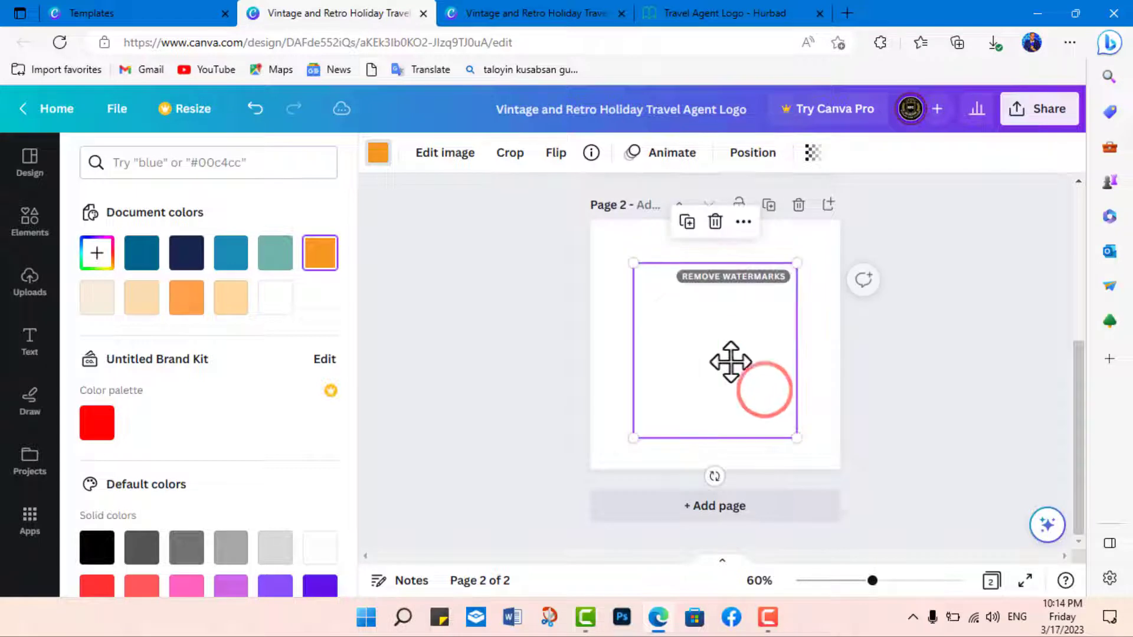
Step: Add the globe graphic, then resize and position it over the orange ring
left_click(897, 412)
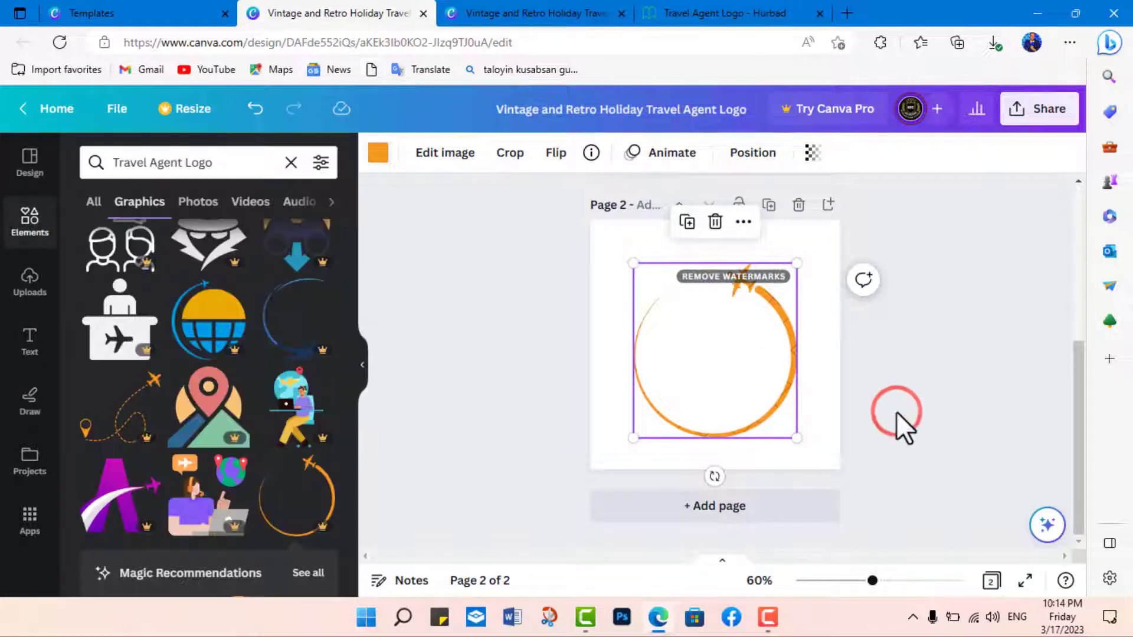
left_click(213, 330)
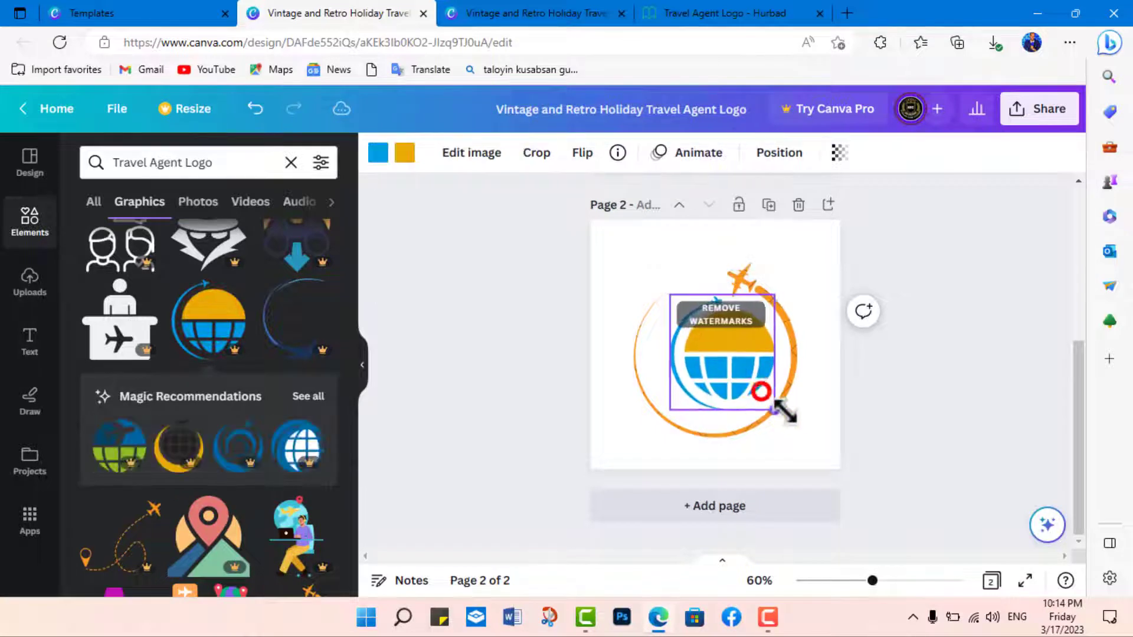
mouse_move(778, 409)
left_mouse_down()
mouse_move(850, 468)
mouse_move(839, 482)
left_mouse_up()
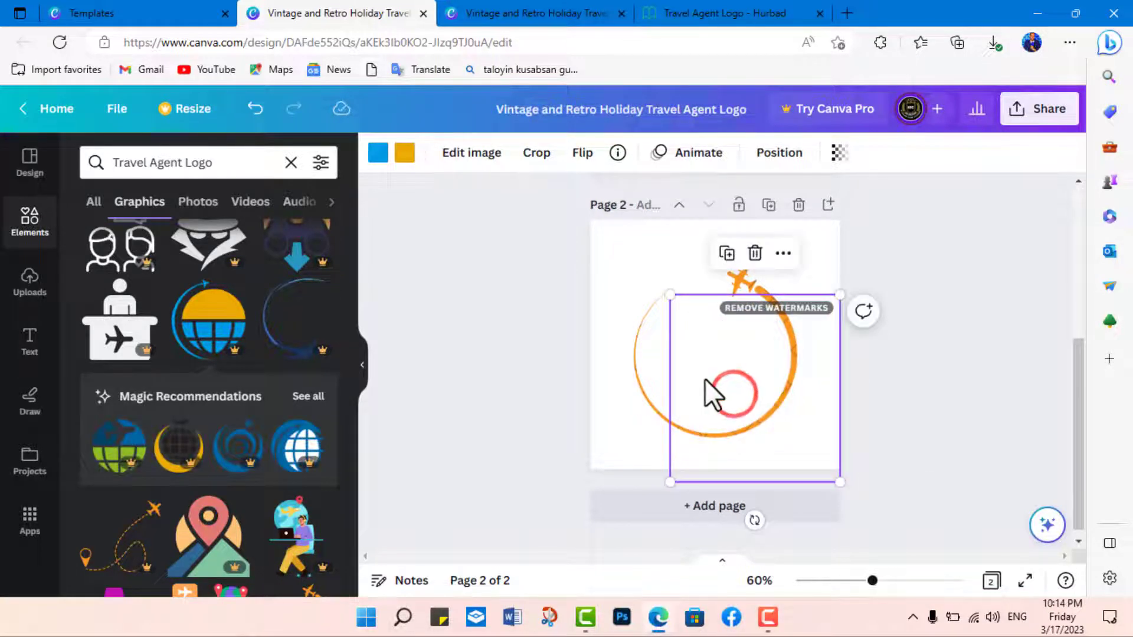
left_click_drag(728, 380, 675, 339)
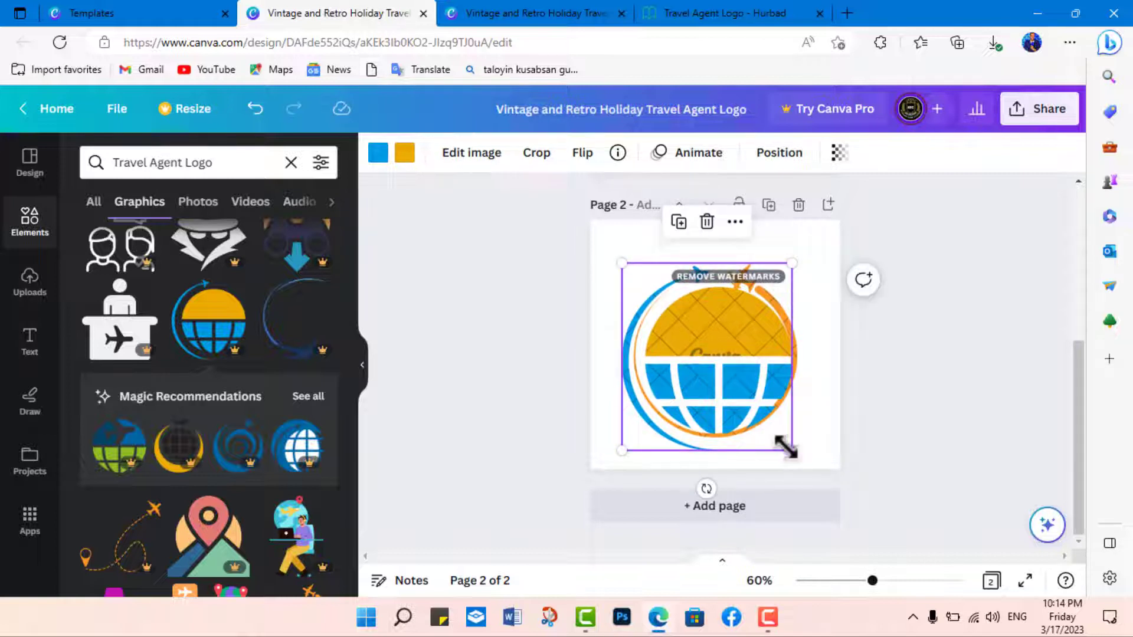
left_click_drag(790, 447, 761, 387)
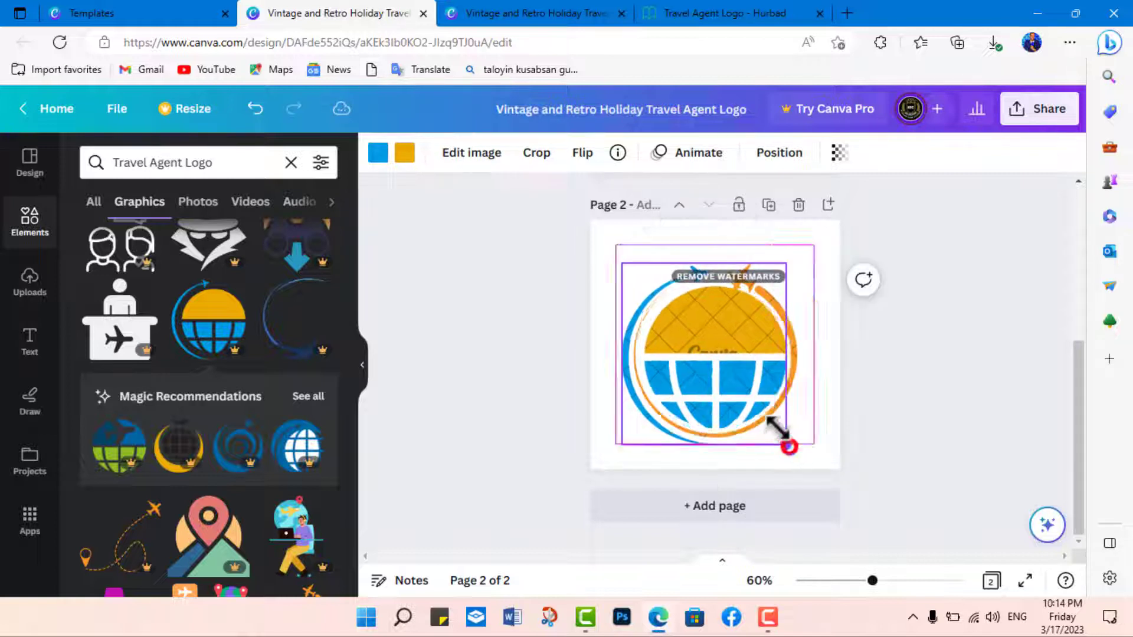
left_click(787, 391)
Step: Delete the orange ring, then enlarge, position and tilt the globe to about -33°
key("Delete")
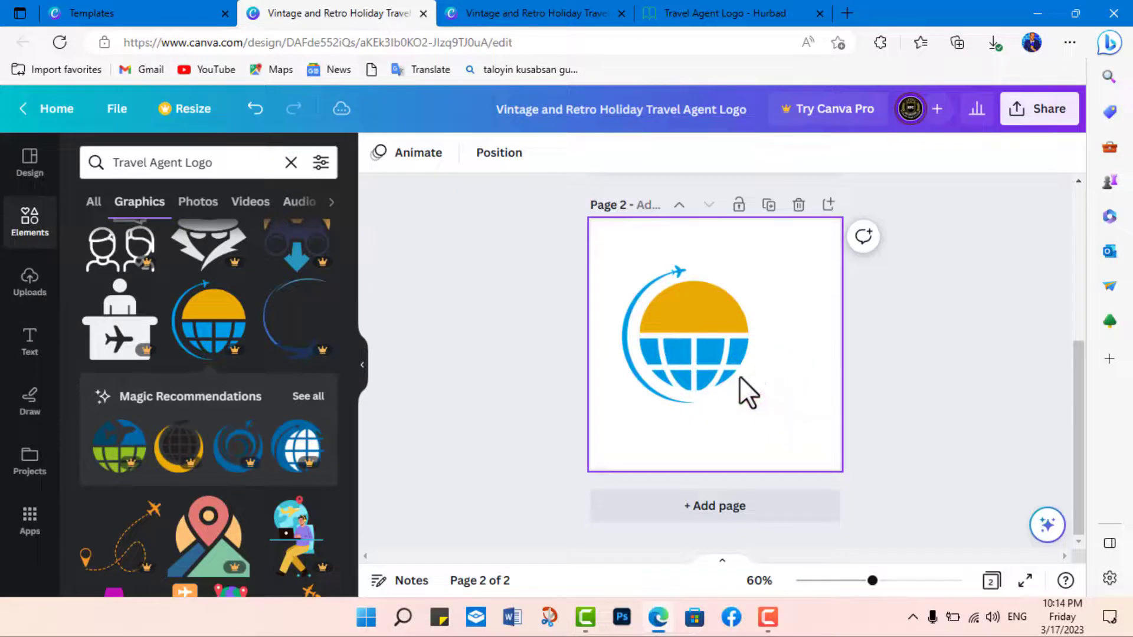
left_click(700, 348)
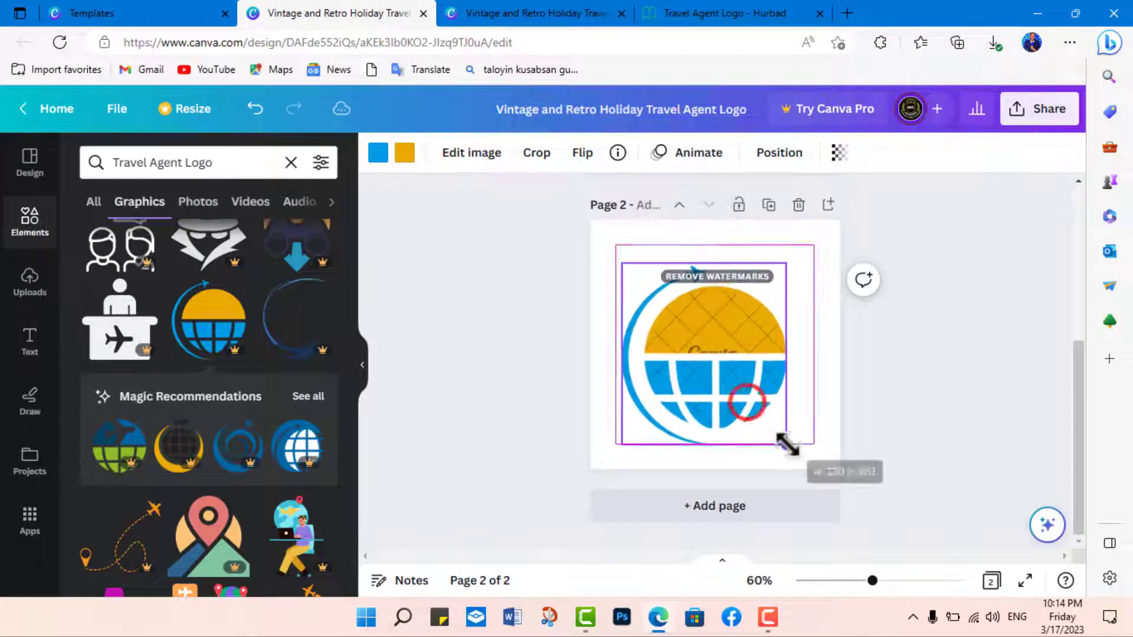
left_click_drag(747, 403, 791, 450)
left_click_drag(726, 371, 721, 351)
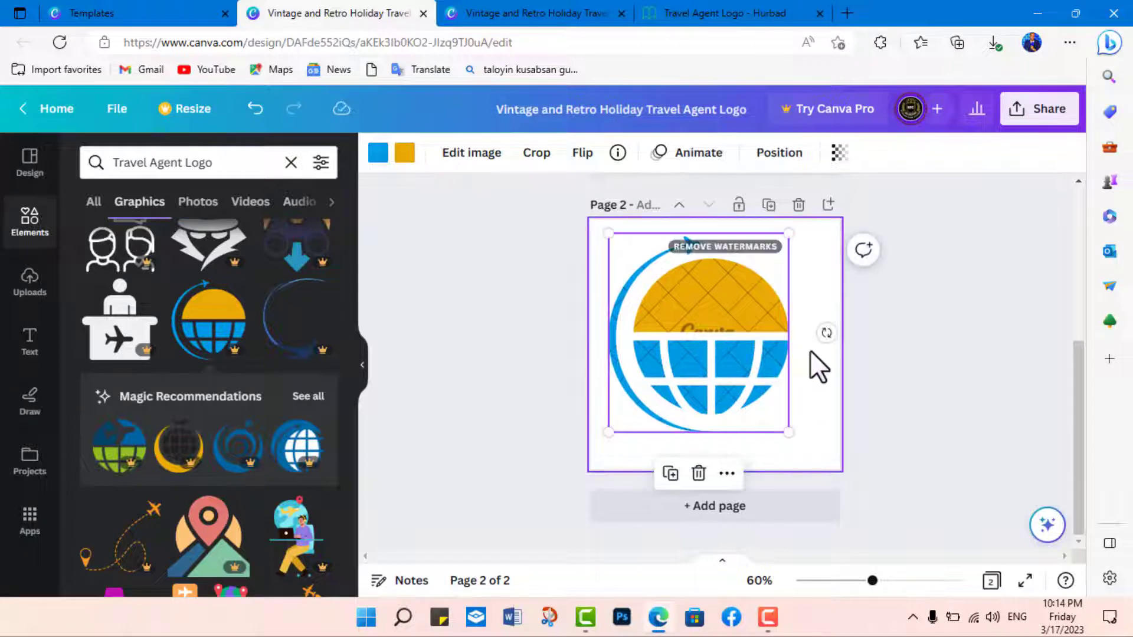
mouse_move(826, 333)
left_mouse_down()
mouse_move(814, 381)
mouse_move(588, 396)
mouse_move(735, 418)
left_mouse_up()
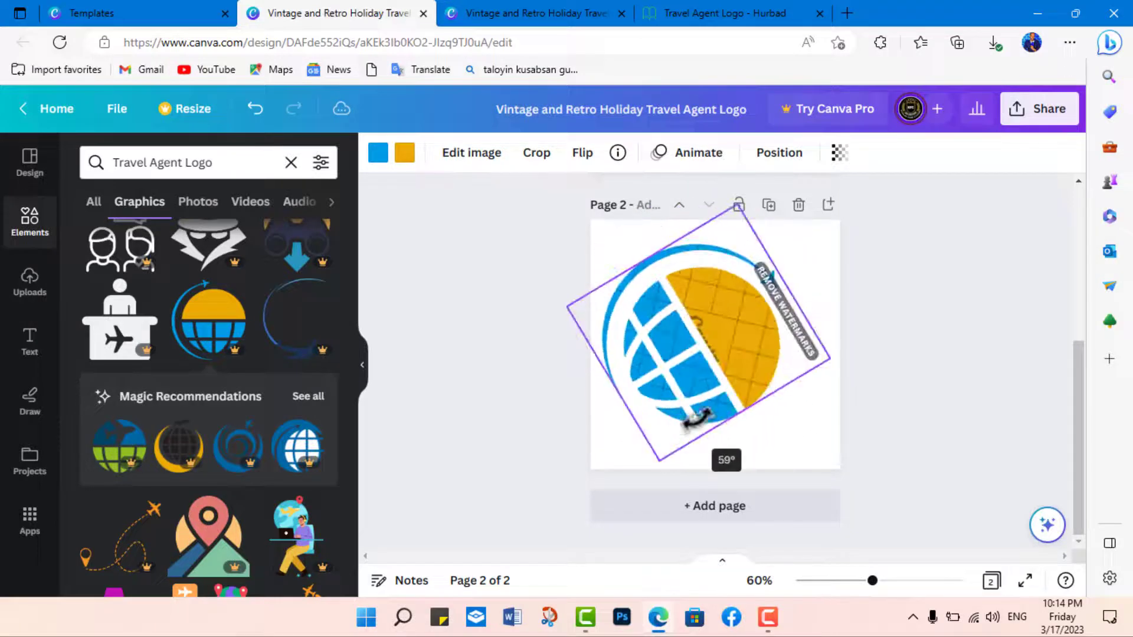
left_click_drag(734, 418, 759, 392)
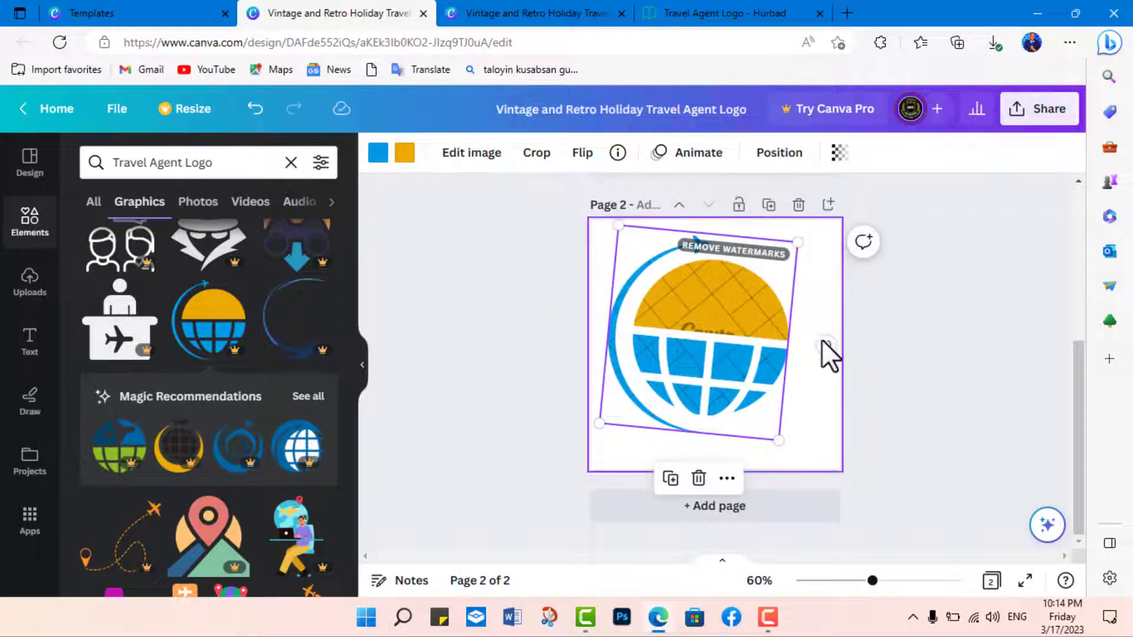
left_click_drag(825, 346, 829, 338)
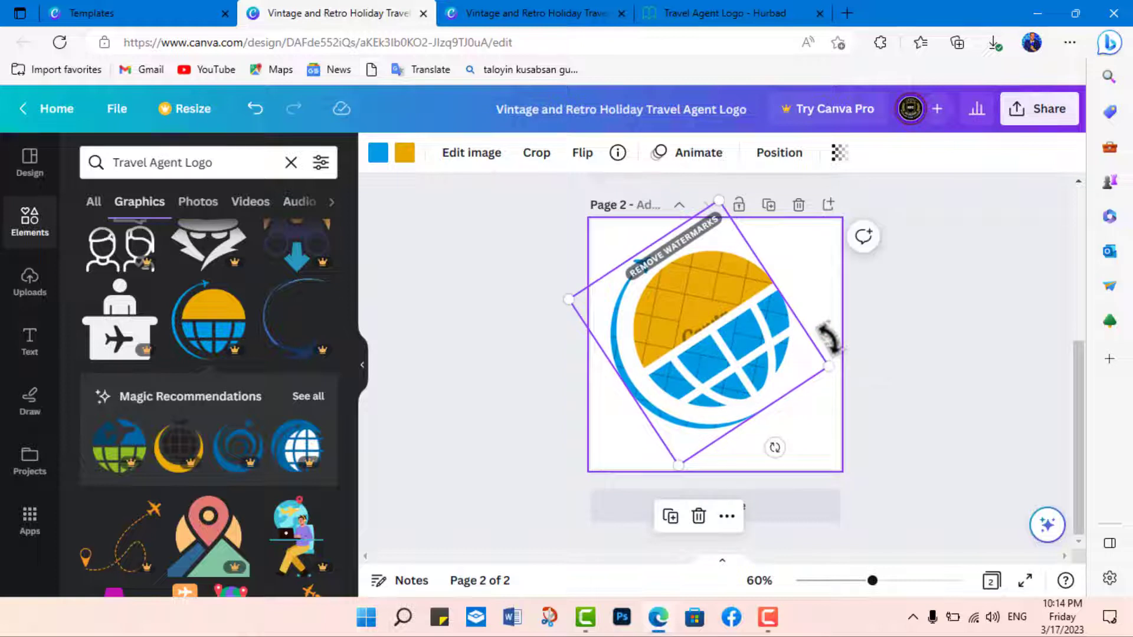
Step: Replace the globe with the blue airplane globe graphic
key("Delete")
left_click_drag(349, 374, 350, 427)
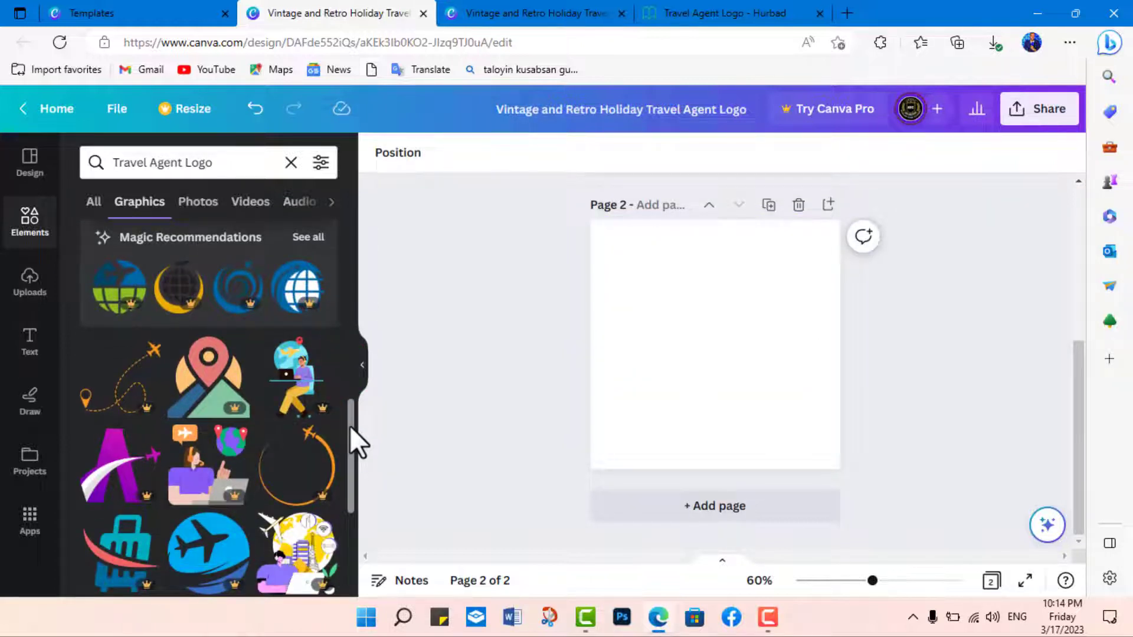
left_click(213, 551)
Step: Enlarge the airplane globe graphic, move it toward the top of page 2 and tilt it
left_click_drag(767, 401, 828, 473)
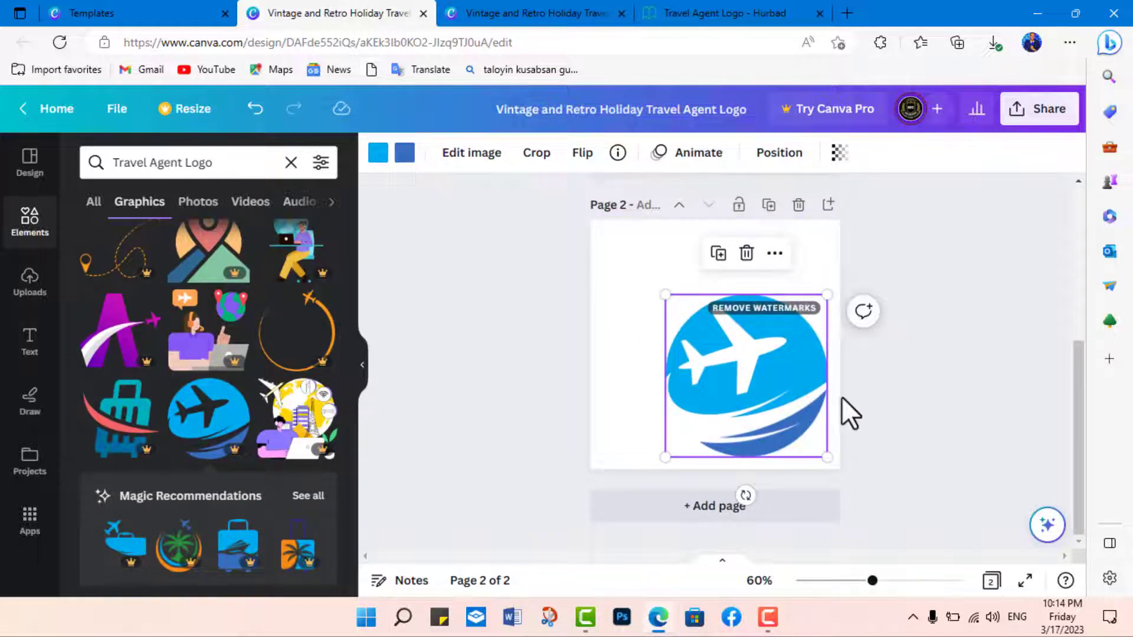
left_click_drag(759, 372, 709, 351)
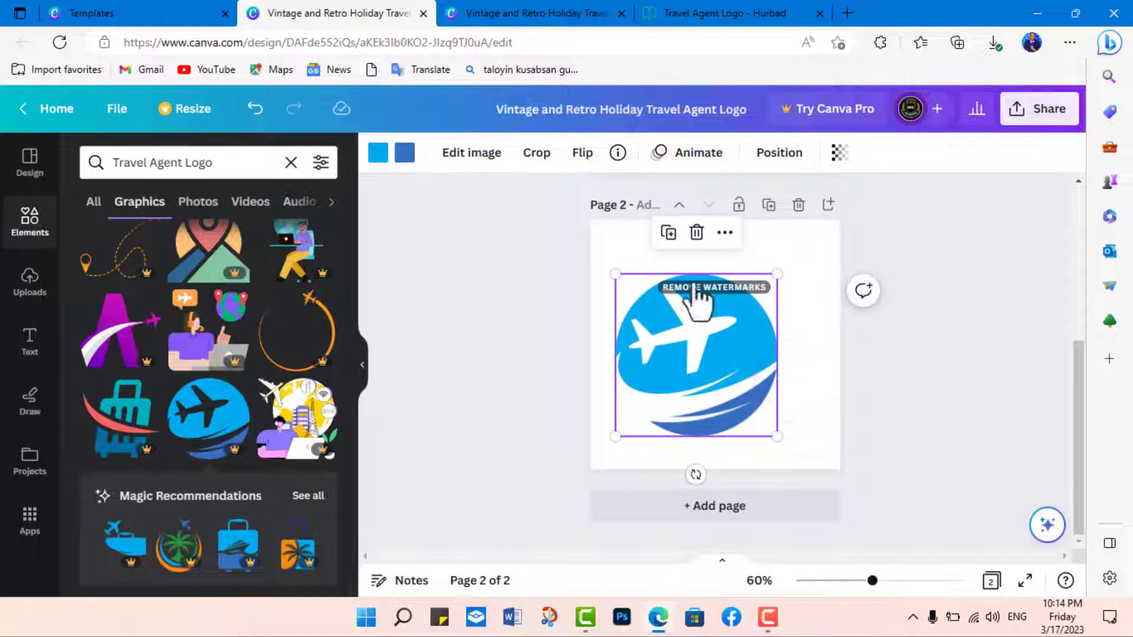
left_click(792, 371)
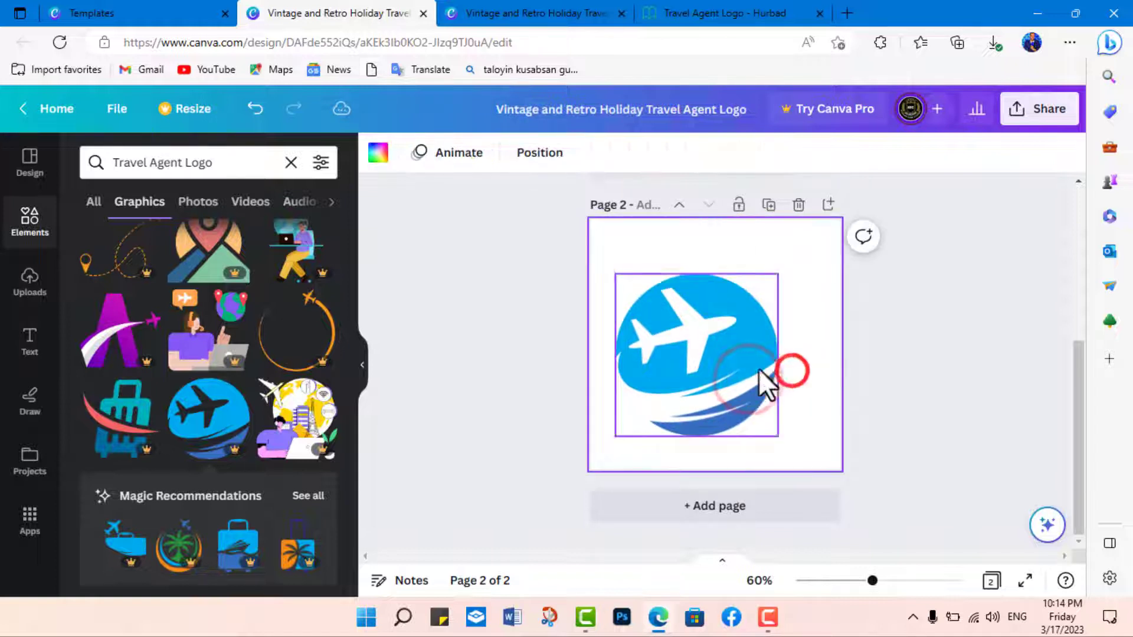
left_click(757, 368)
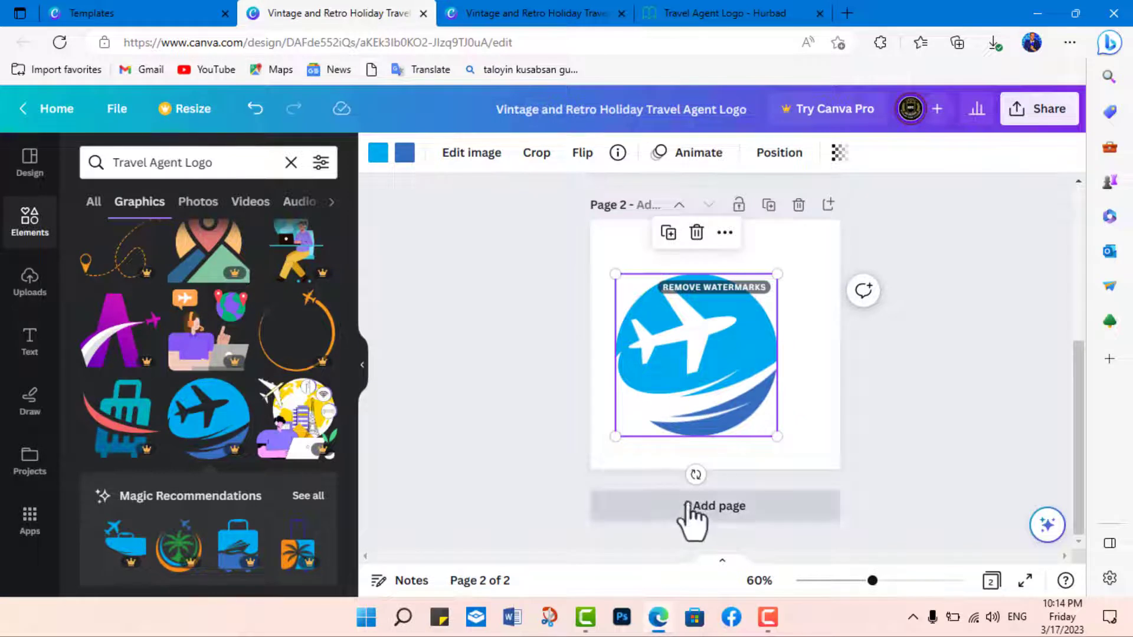
left_click_drag(696, 474, 653, 474)
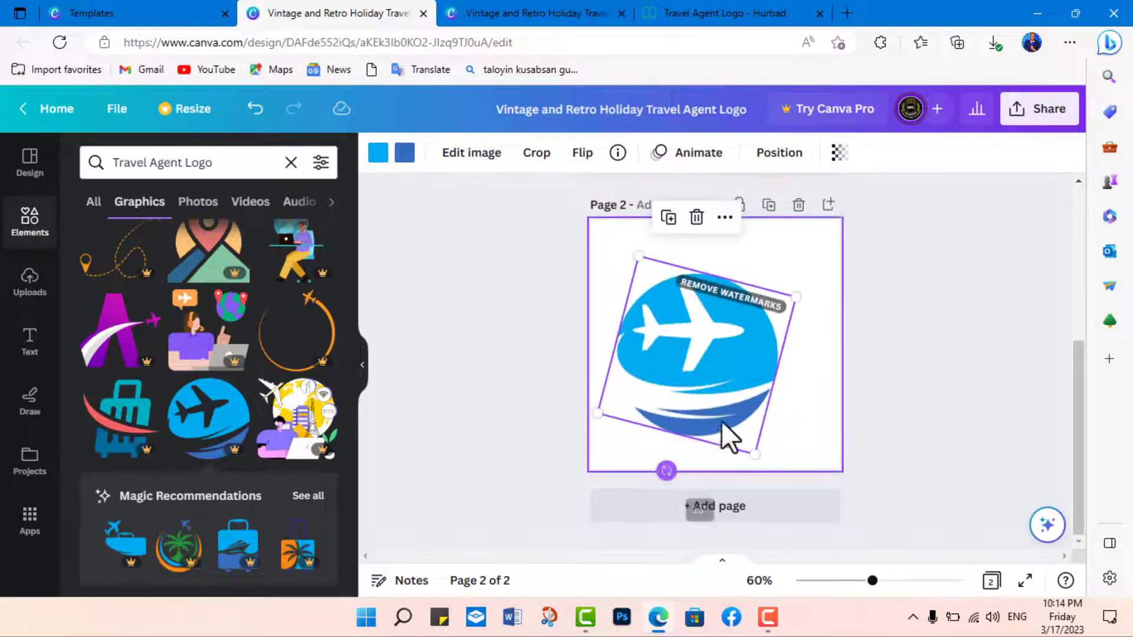
left_click_drag(728, 394, 737, 352)
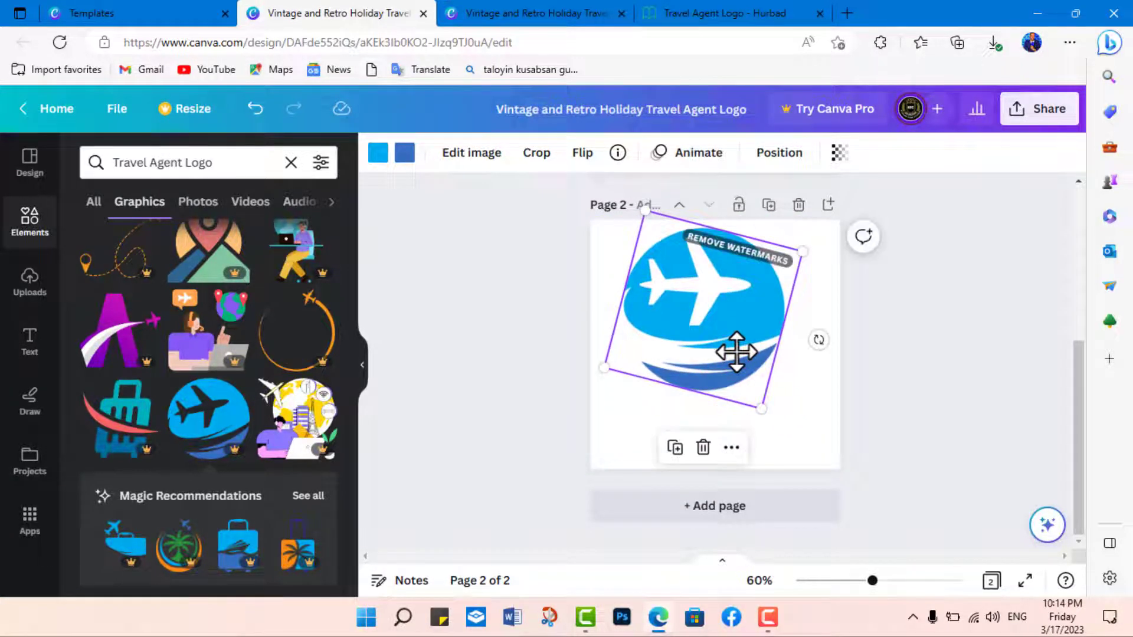
Step: Try adding and resizing the orange ring, then delete it again
left_click(295, 366)
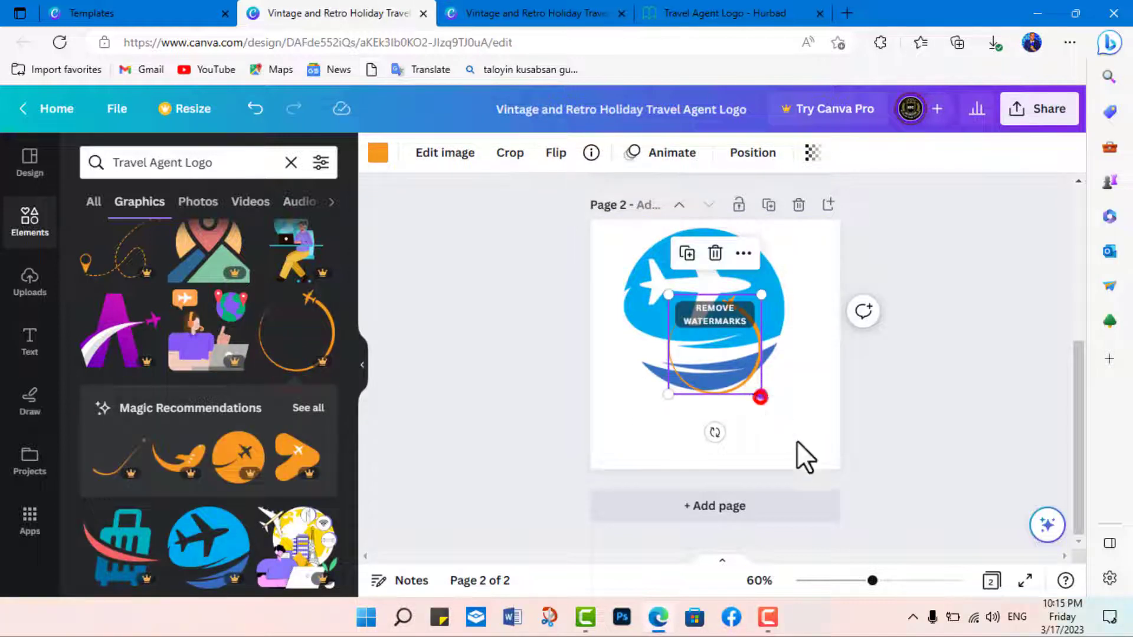
left_click_drag(760, 397, 791, 444)
key("Delete")
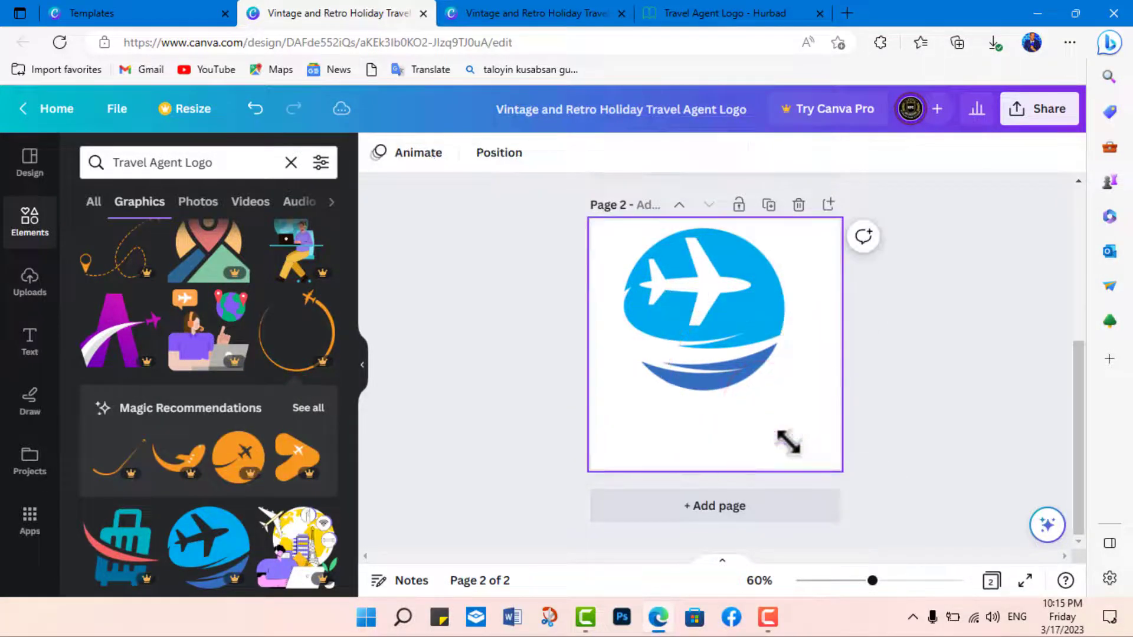
Step: Add a subheading text box reading 'i dhoofi oo dhulka imari' to page 2
left_click(35, 355)
left_click(154, 344)
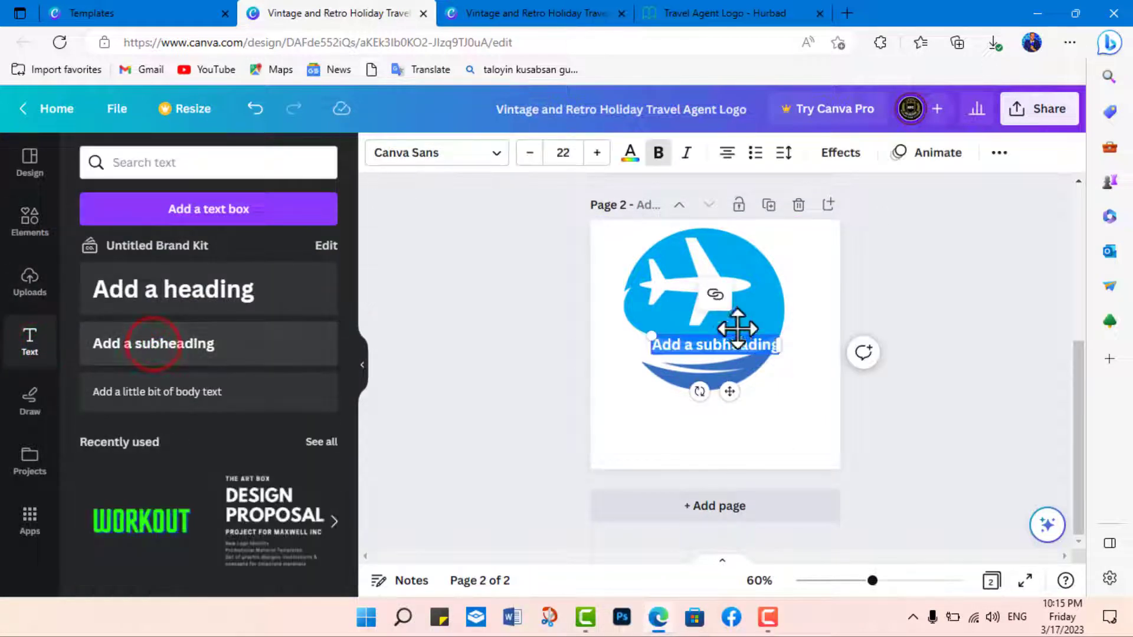
double_click(760, 352)
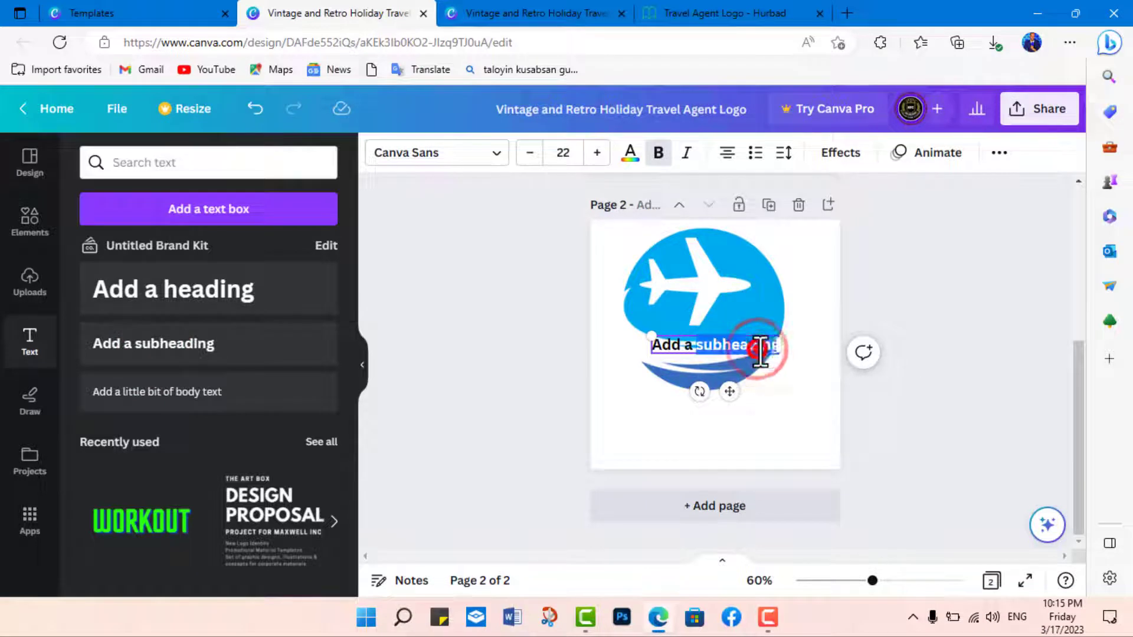
left_click(760, 352)
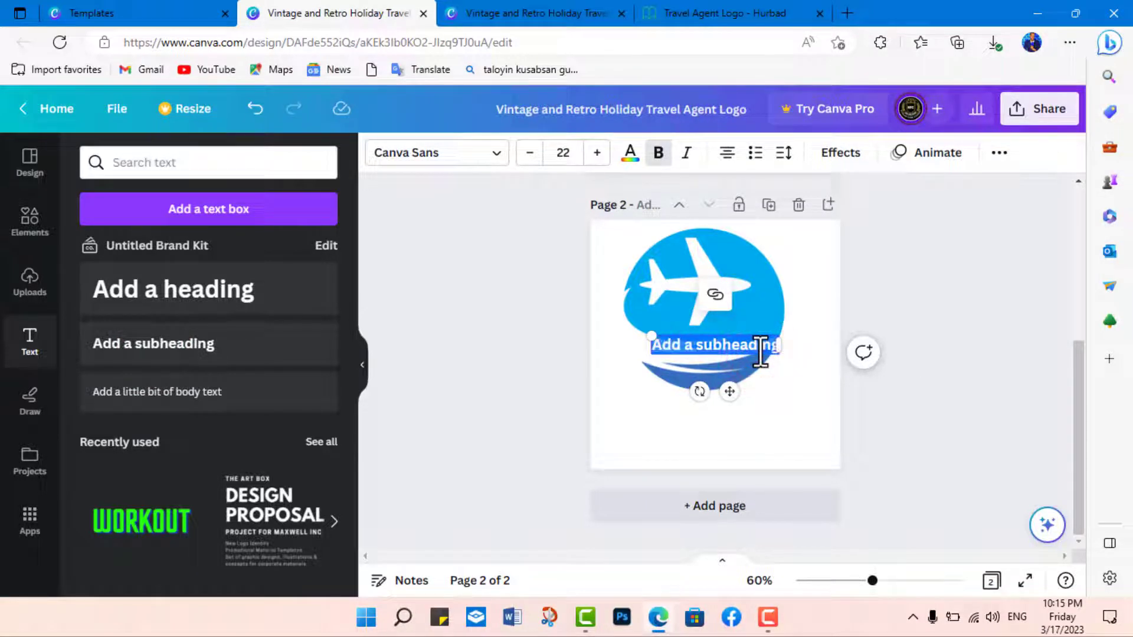
type("ra")
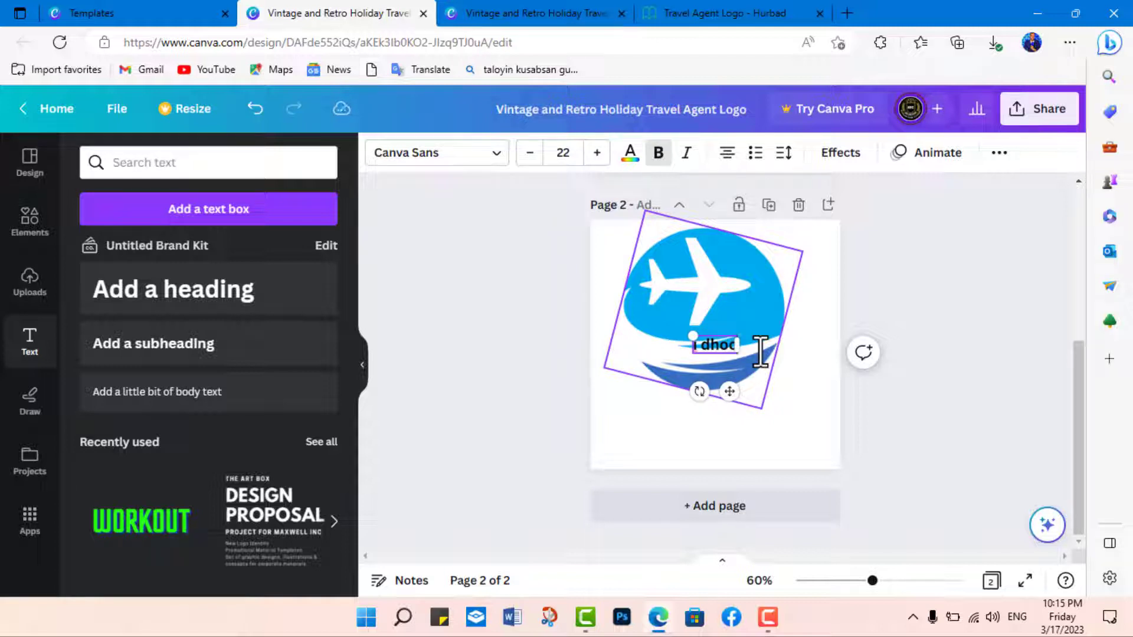
type("i oo dh")
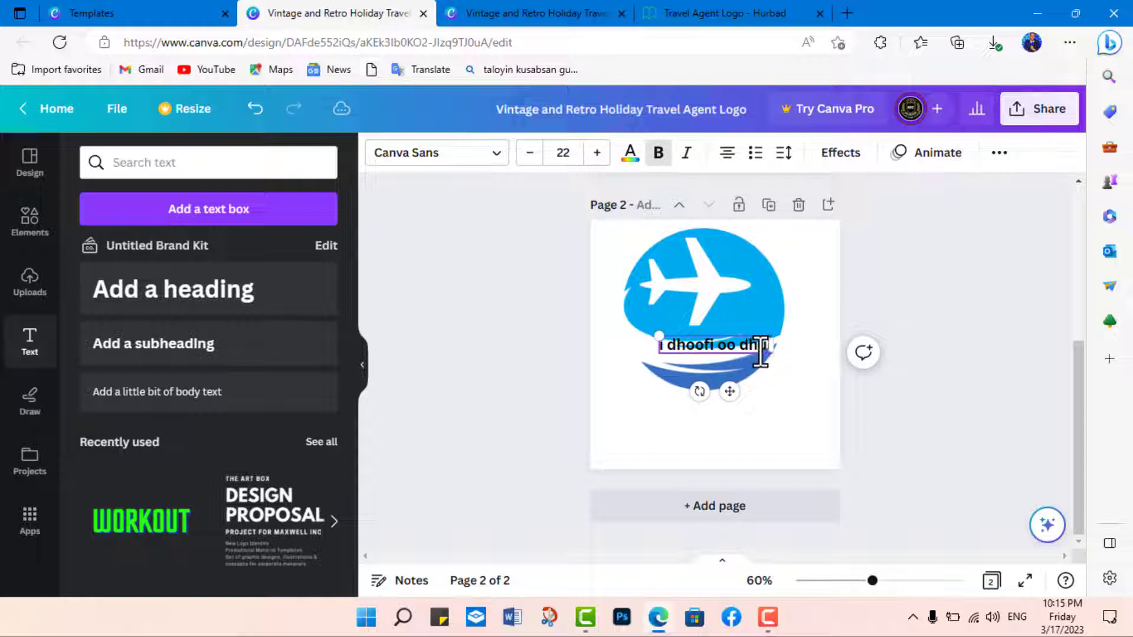
type("ulka ima")
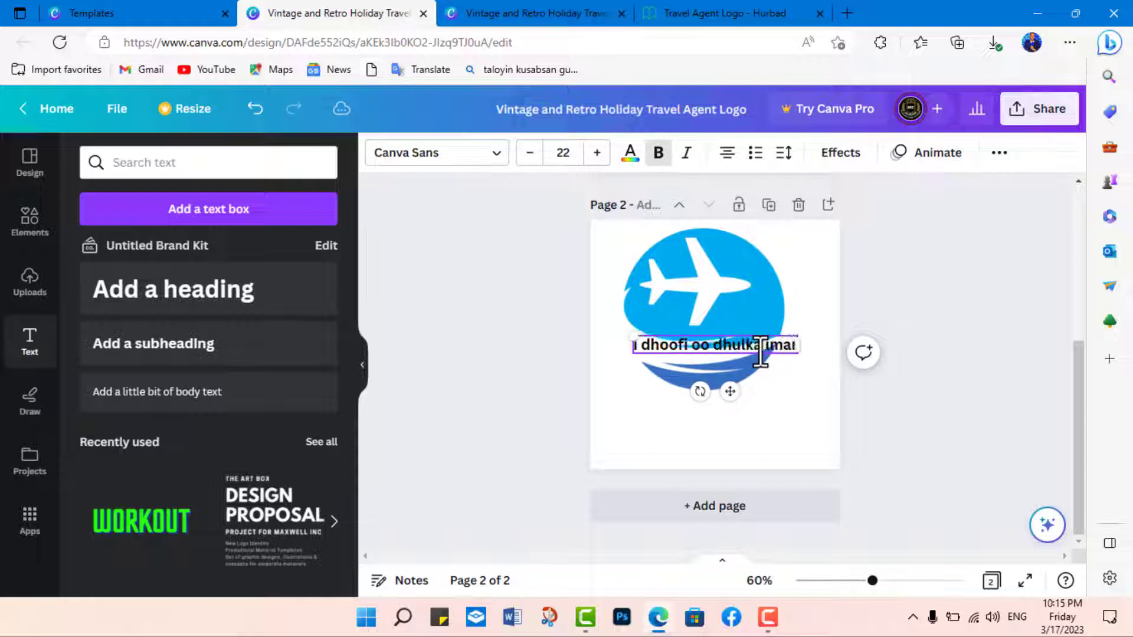
type("r")
Step: Move the caption below the plane logo and bring back the Travel Agent Logo graphics
left_click(909, 439)
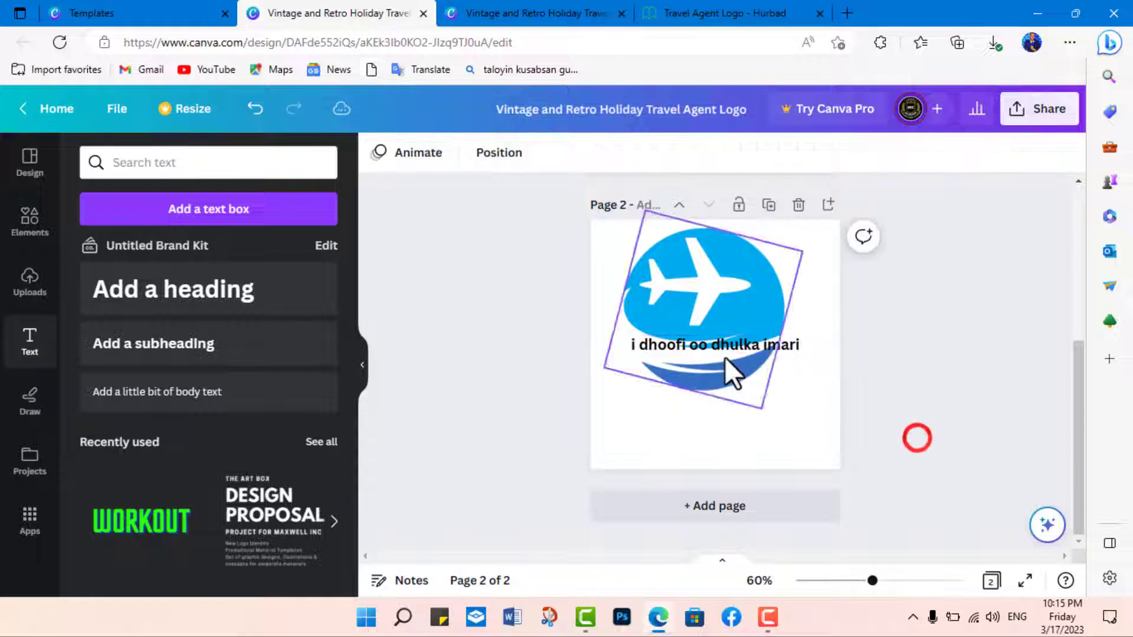
left_click_drag(727, 349, 720, 406)
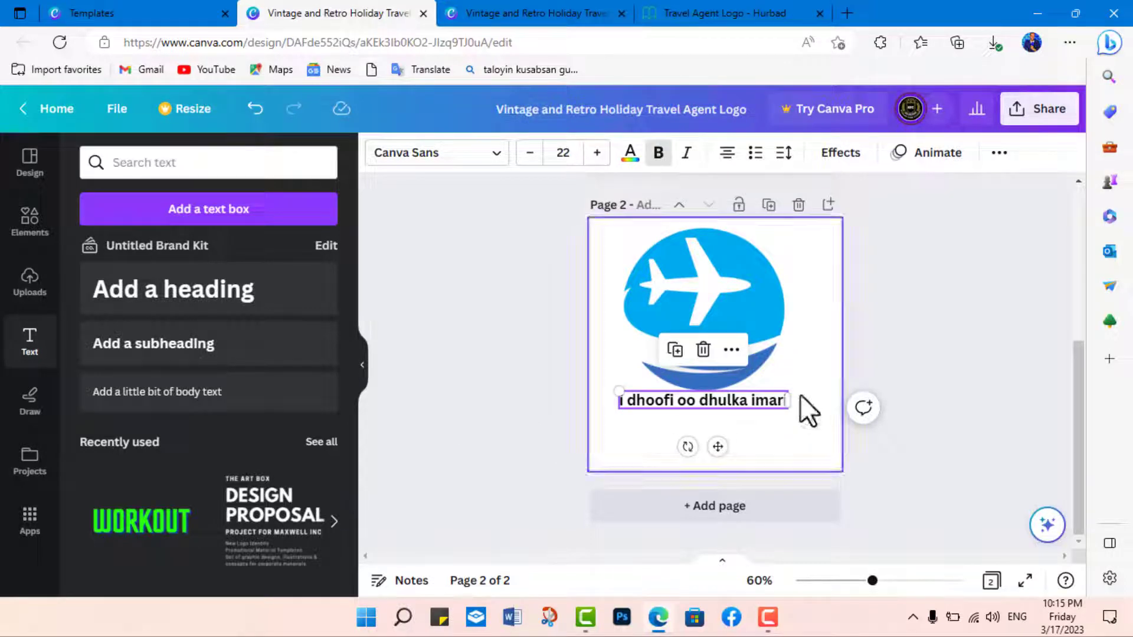
left_click(881, 354)
left_click(31, 219)
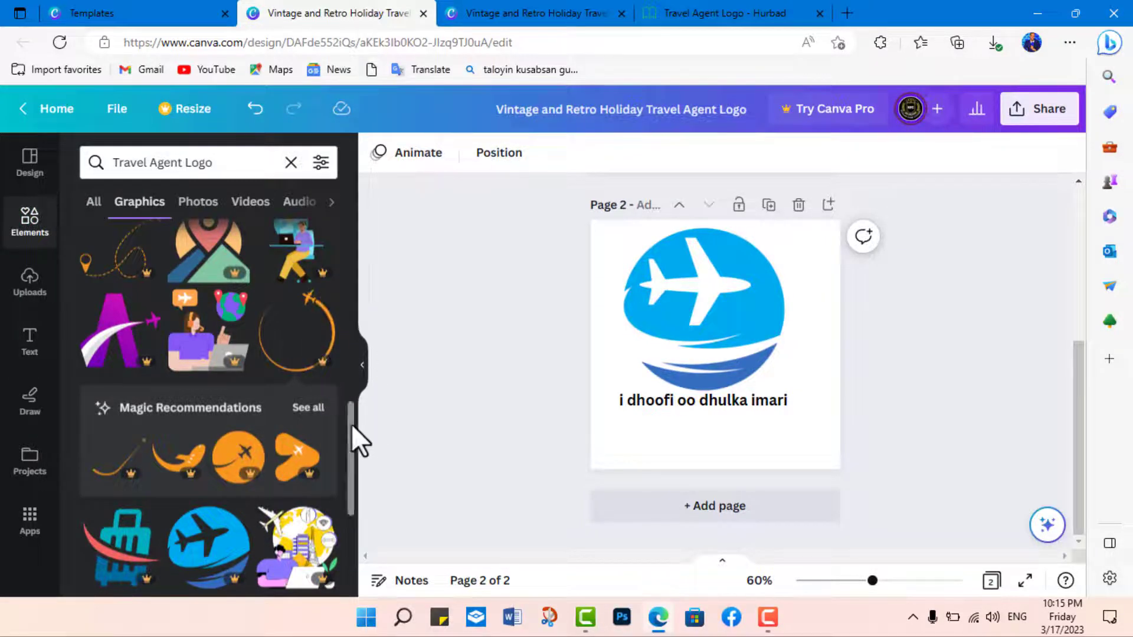
Step: Search Elements for 'global' and add the black line-art globe graphic
left_click_drag(349, 427, 344, 489)
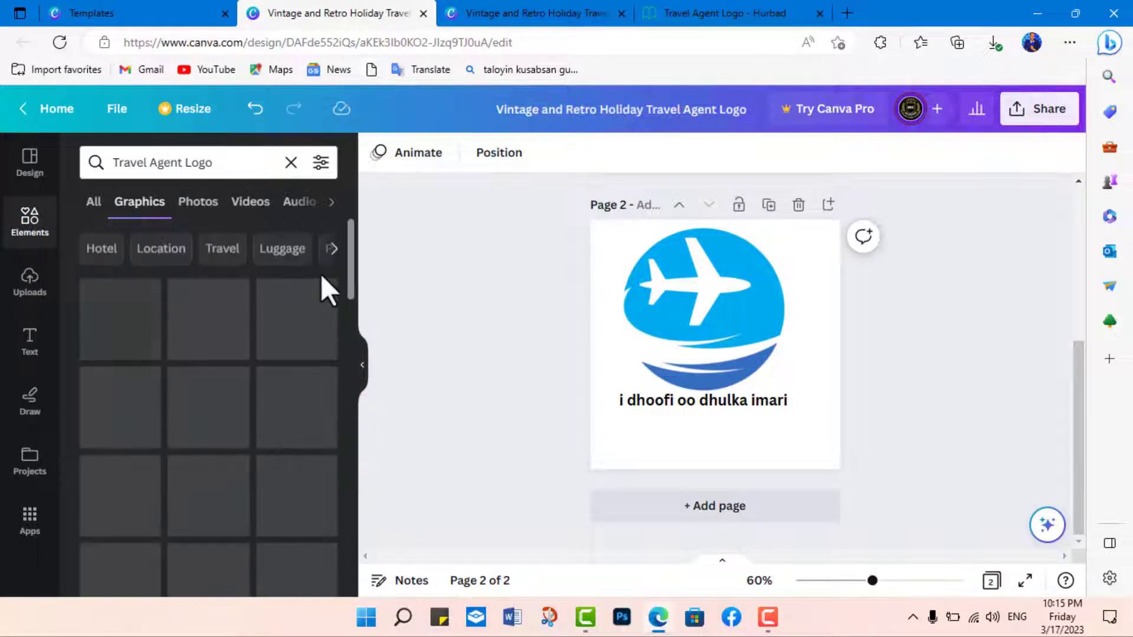
left_click(292, 163)
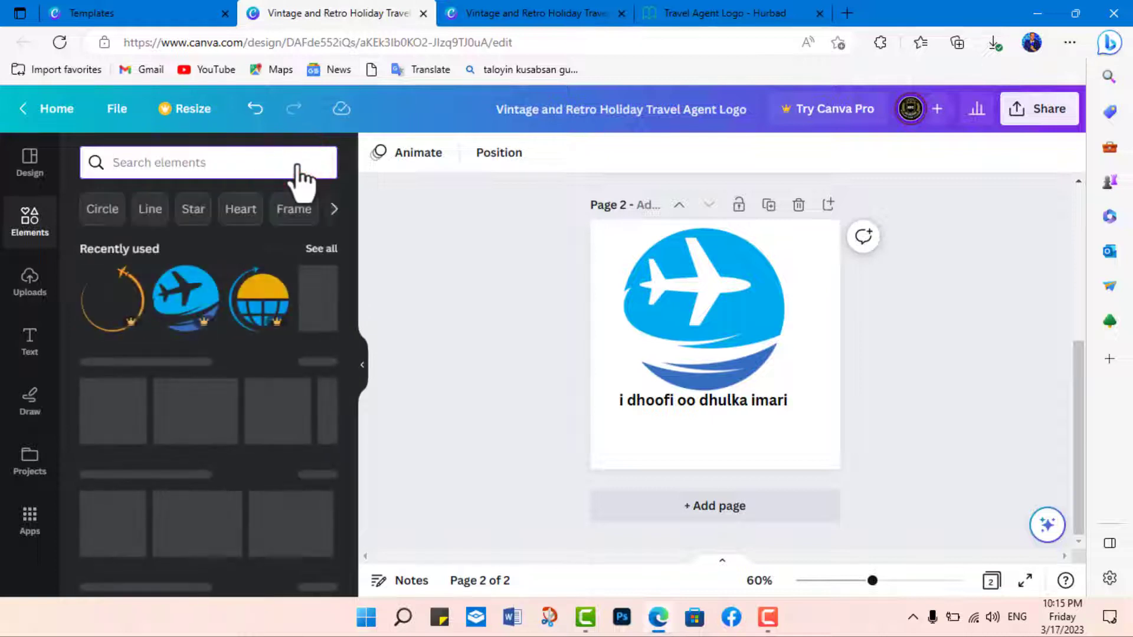
type("glo")
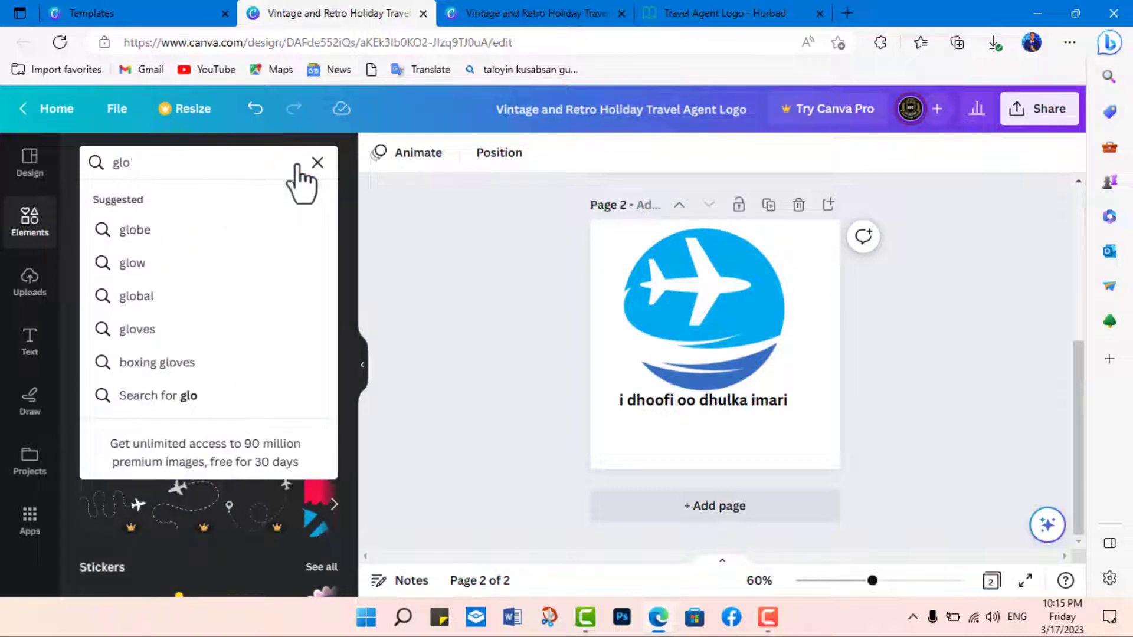
type("bal")
key("Return")
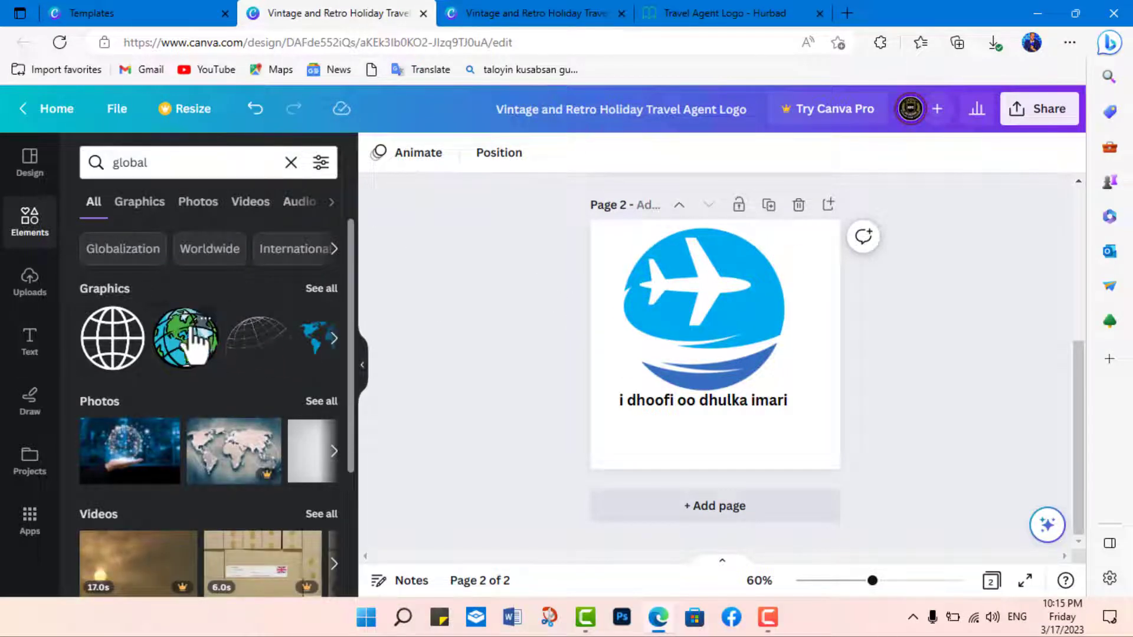
left_click(346, 328)
left_click(101, 322)
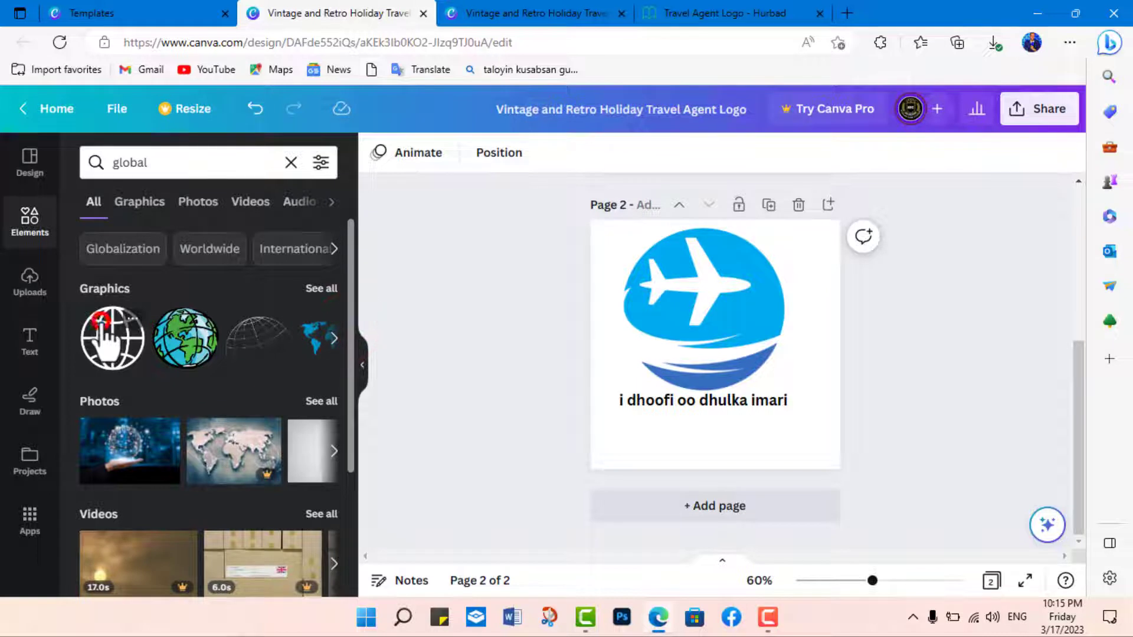
Step: Delete the blue plane logo and its caption, then clear the search
left_click(649, 307)
key("Delete")
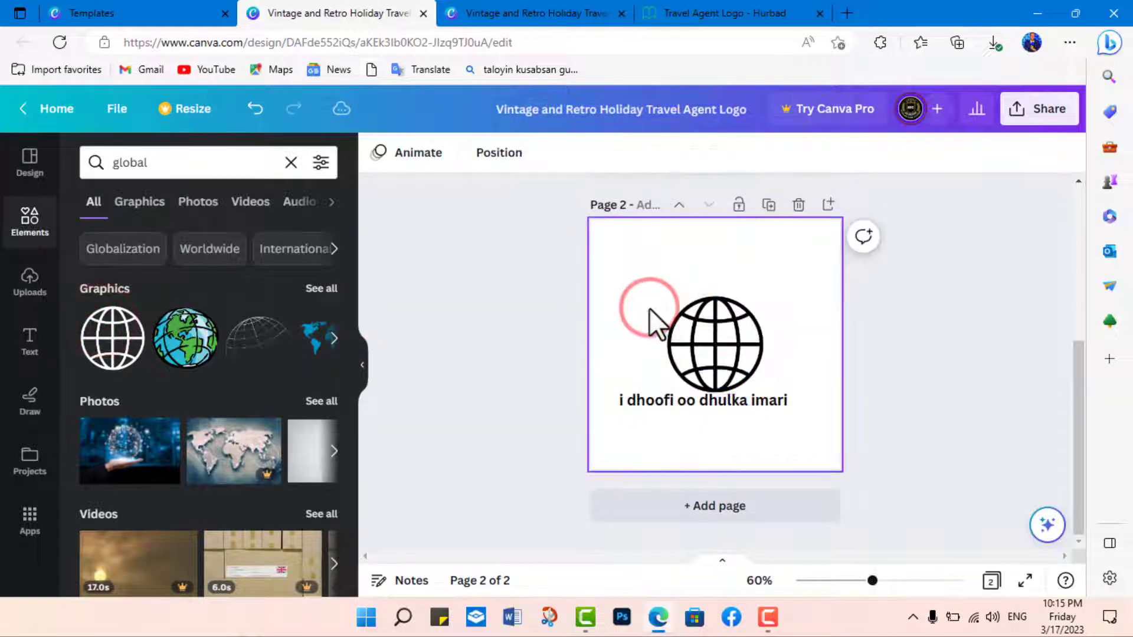
left_click(667, 399)
key("Delete")
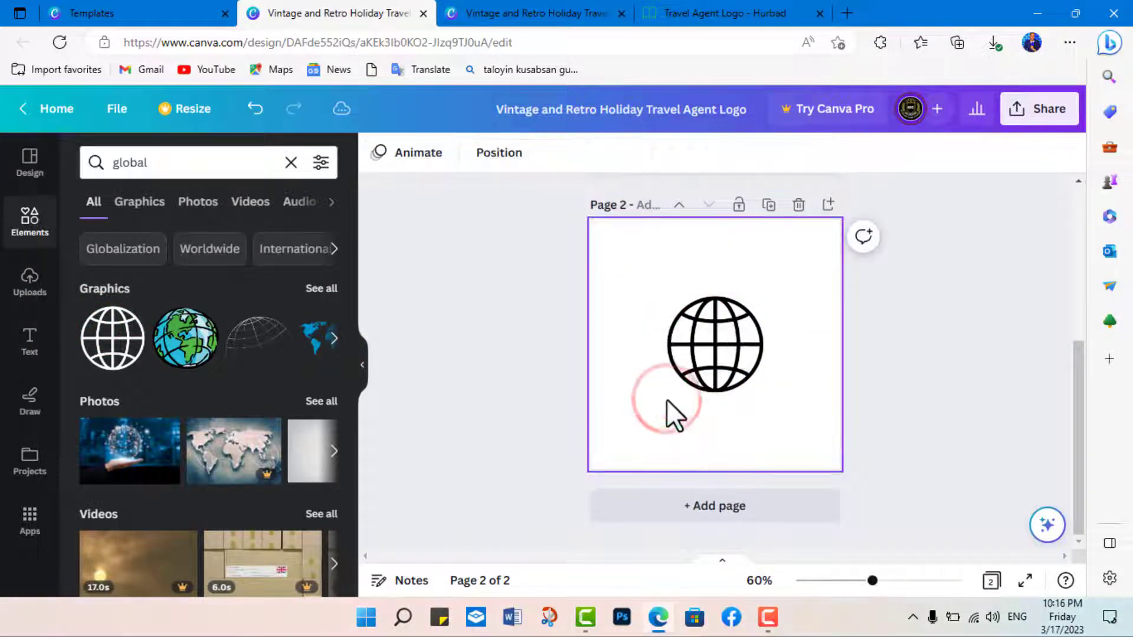
left_click(296, 165)
Step: Add the orange plane-trail circle, then resize, centre and rotate it on the globe
left_click(201, 312)
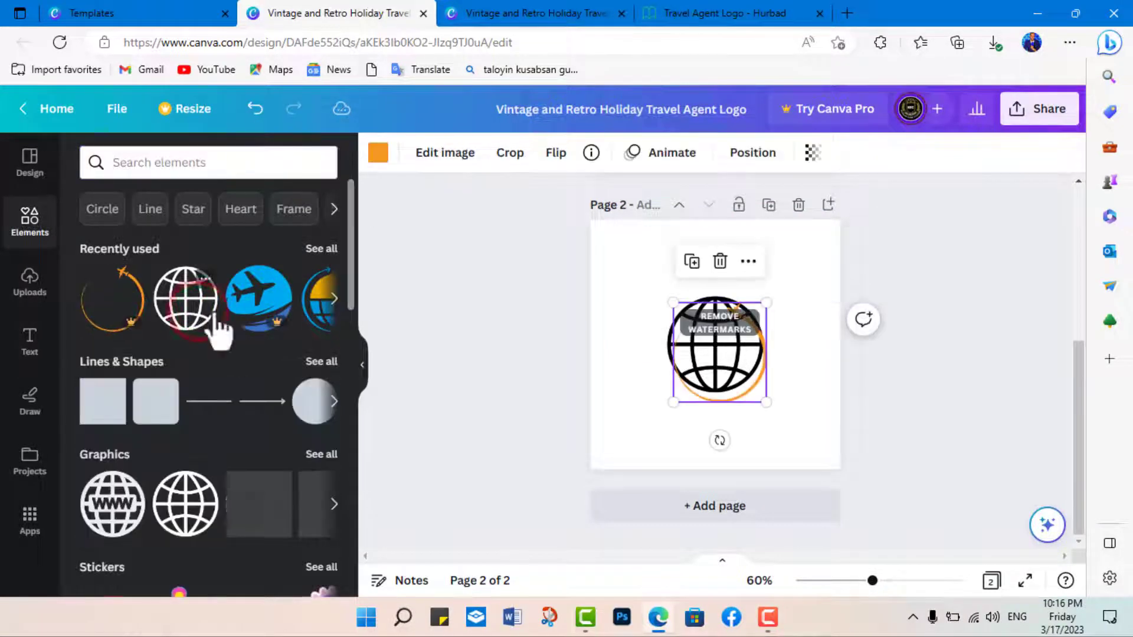
left_click_drag(766, 403, 814, 453)
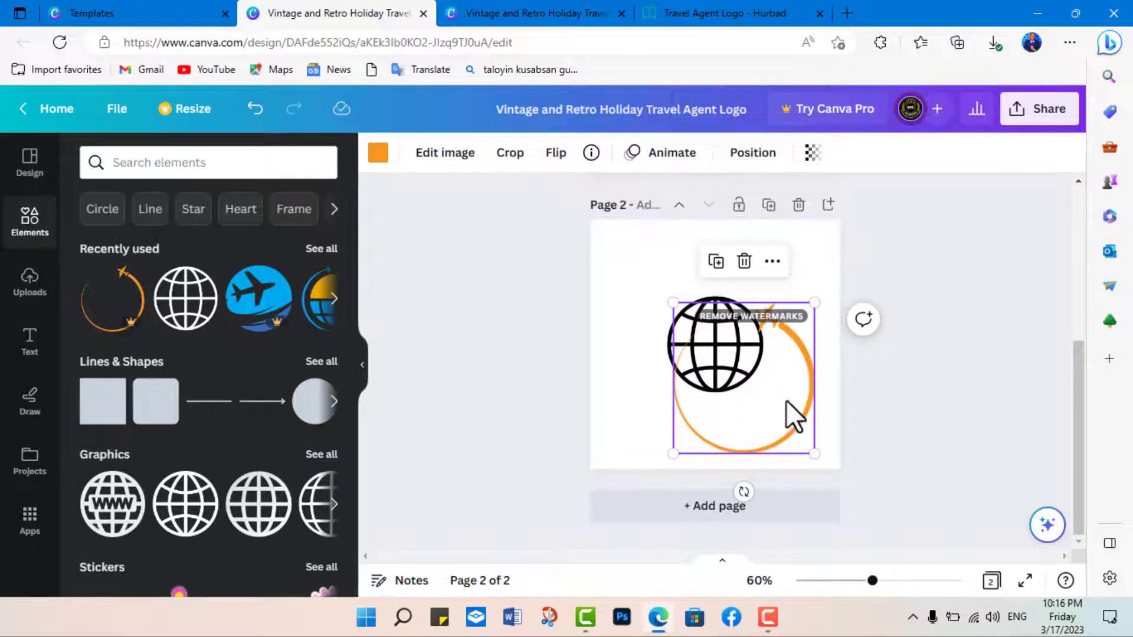
left_click_drag(762, 383, 740, 367)
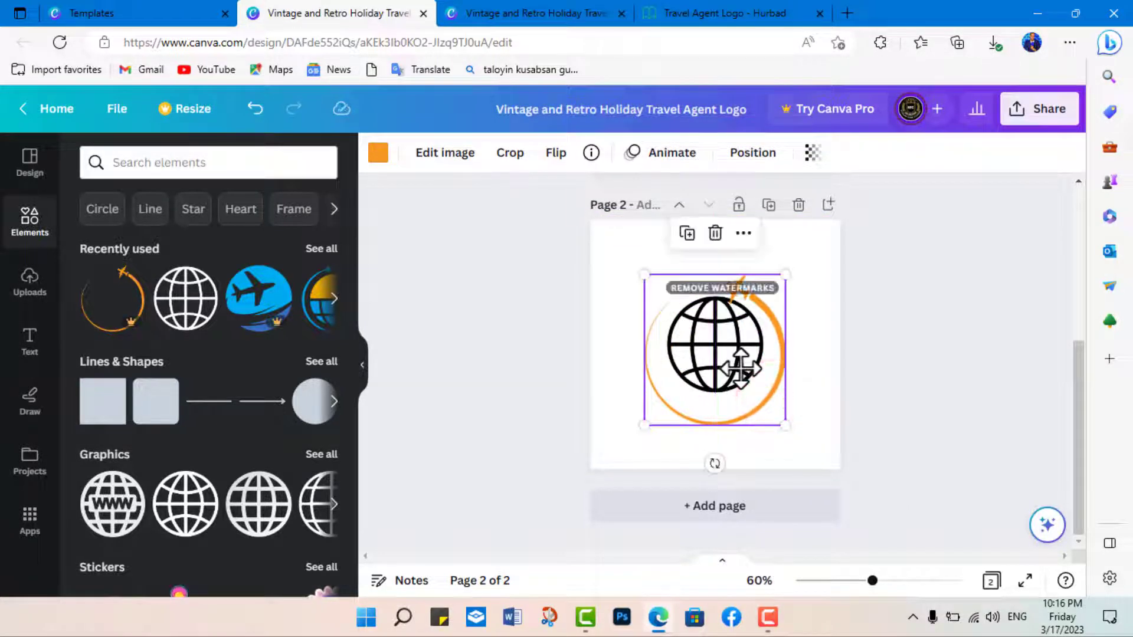
mouse_move(743, 491)
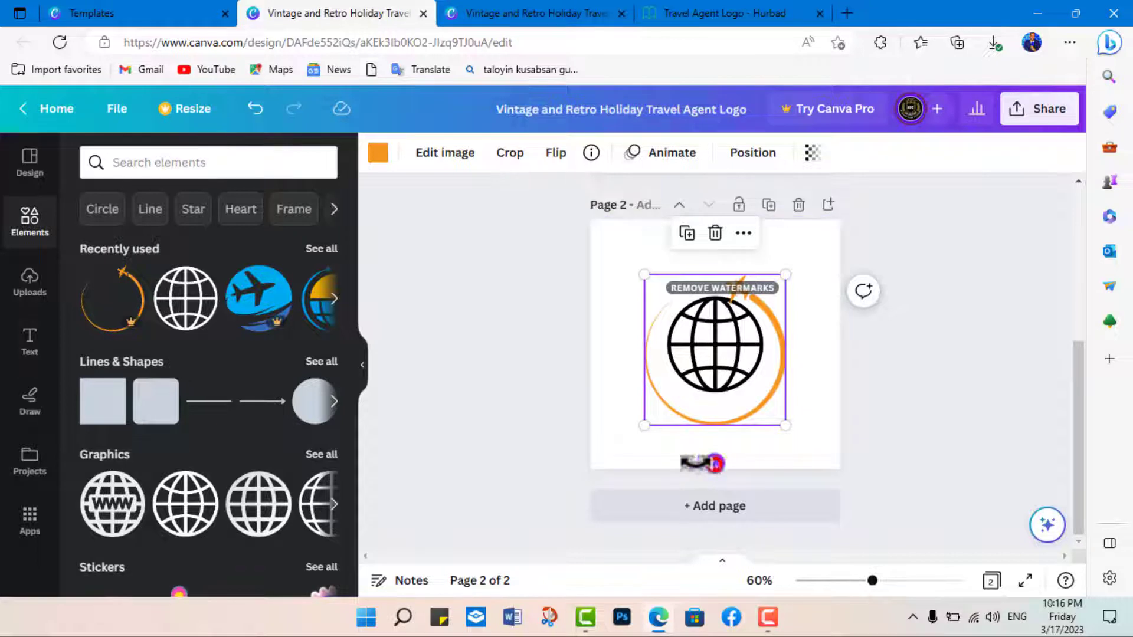
left_click_drag(715, 463, 674, 280)
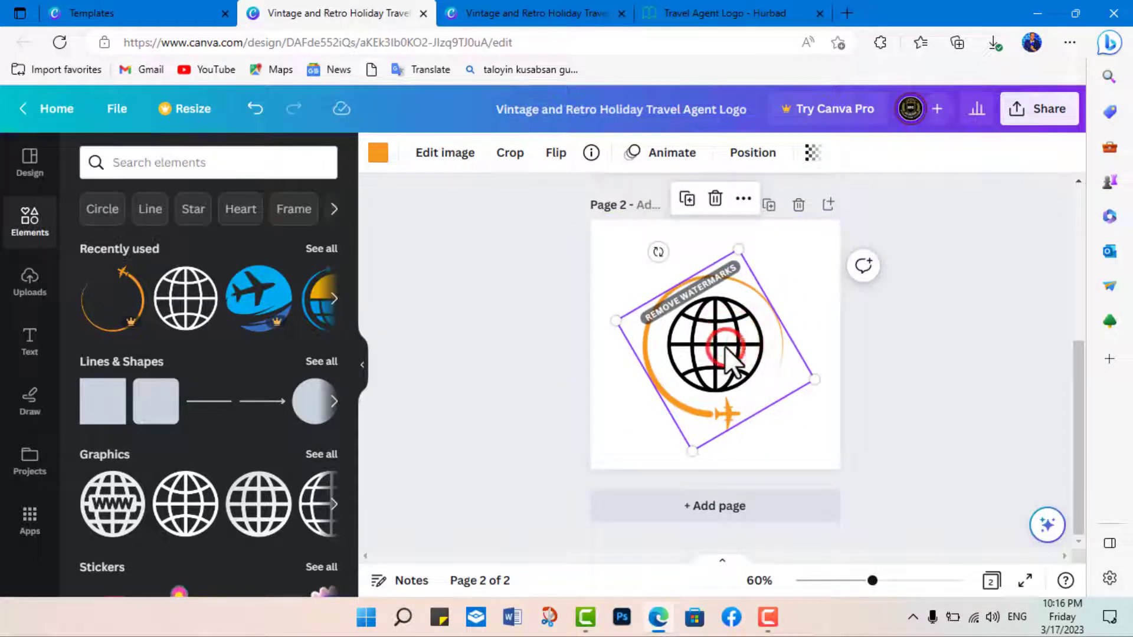
left_click_drag(692, 451, 694, 435)
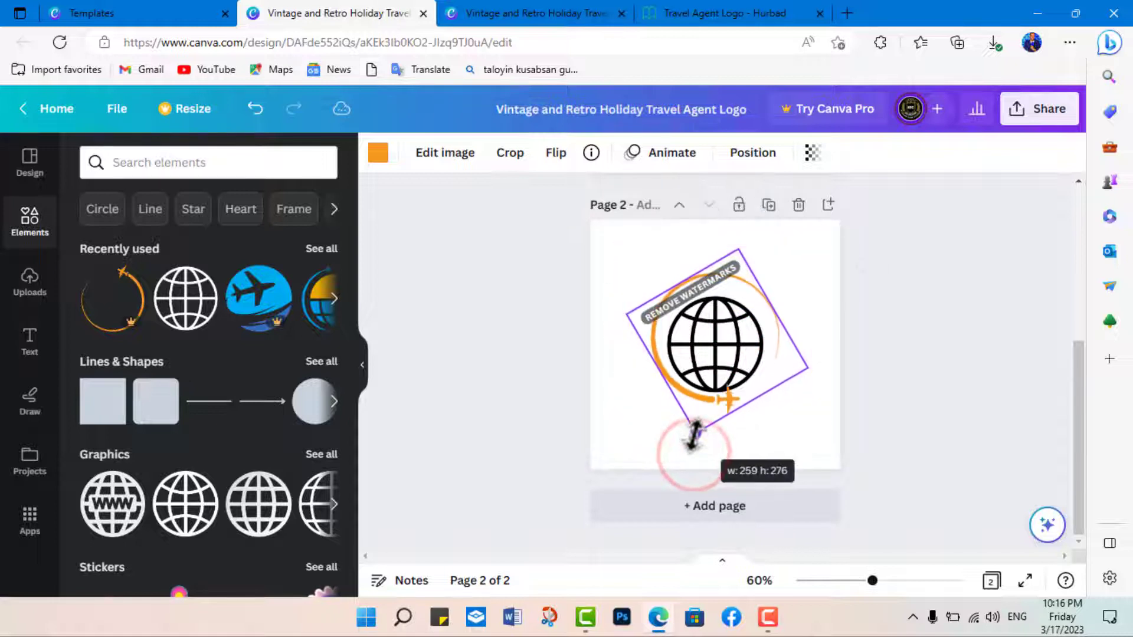
left_click(907, 417)
left_click(740, 358)
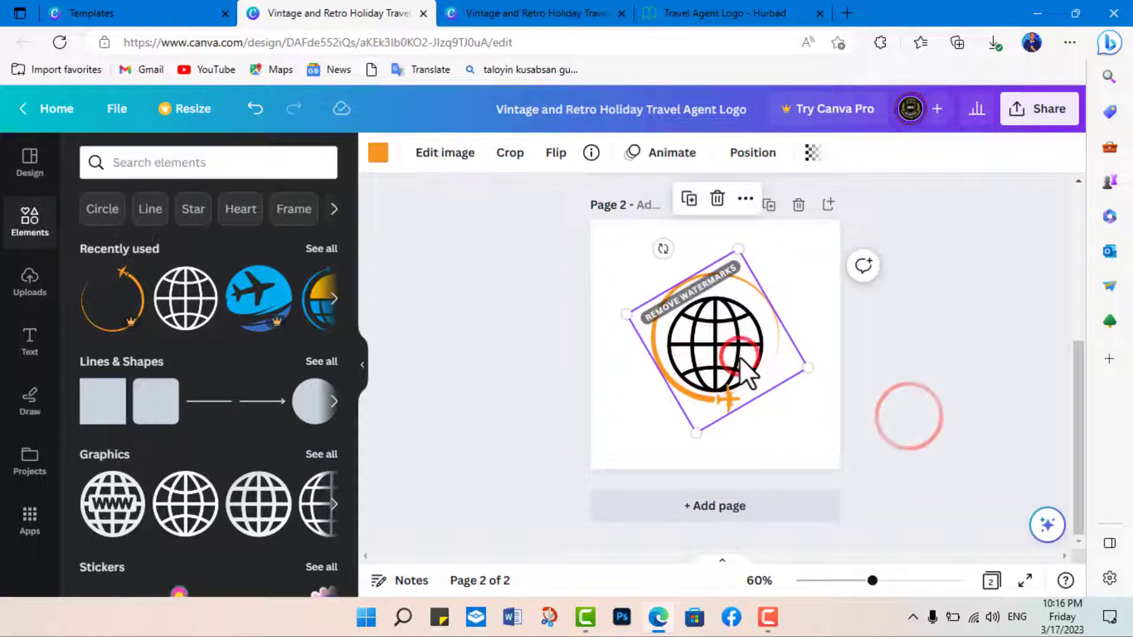
mouse_move(697, 432)
left_mouse_down()
mouse_move(696, 380)
mouse_move(638, 421)
left_mouse_up()
Step: Enlarge and align the plane trail around the globe, and recolour the globe orange
left_click(689, 379)
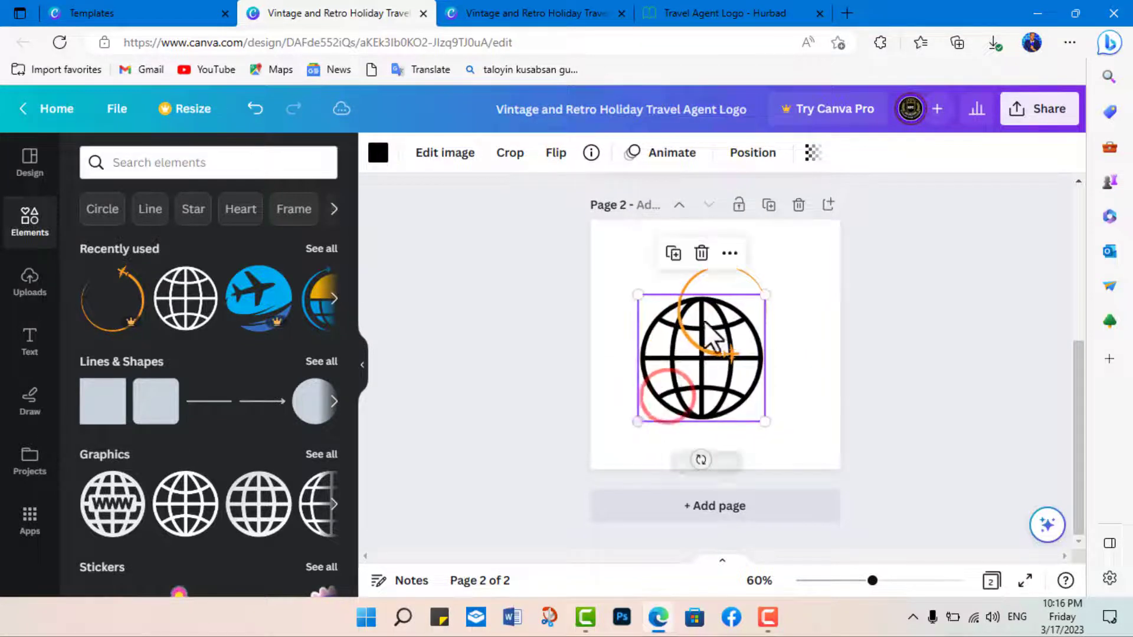
left_click(700, 346)
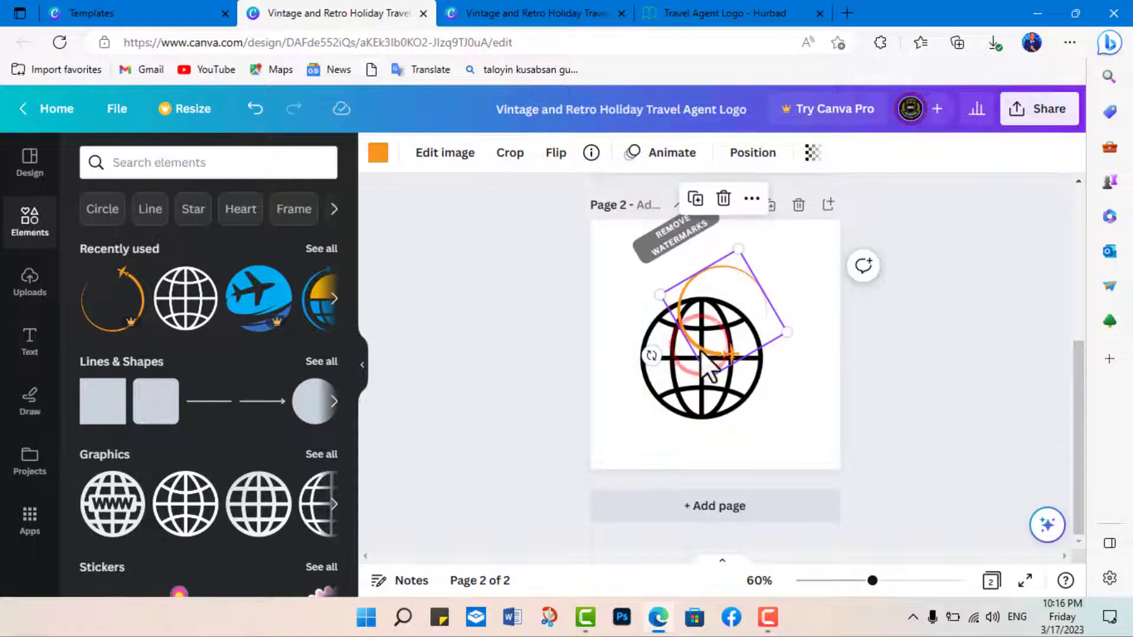
left_click_drag(714, 393, 651, 460)
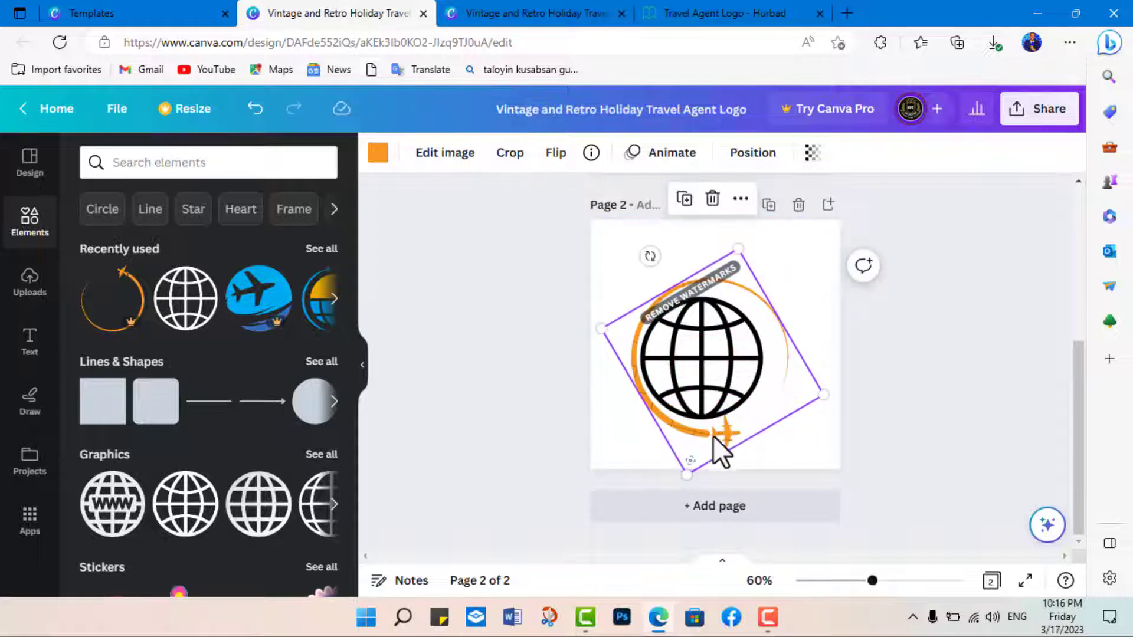
mouse_move(713, 436)
left_mouse_down()
mouse_move(688, 443)
mouse_move(731, 364)
left_mouse_up()
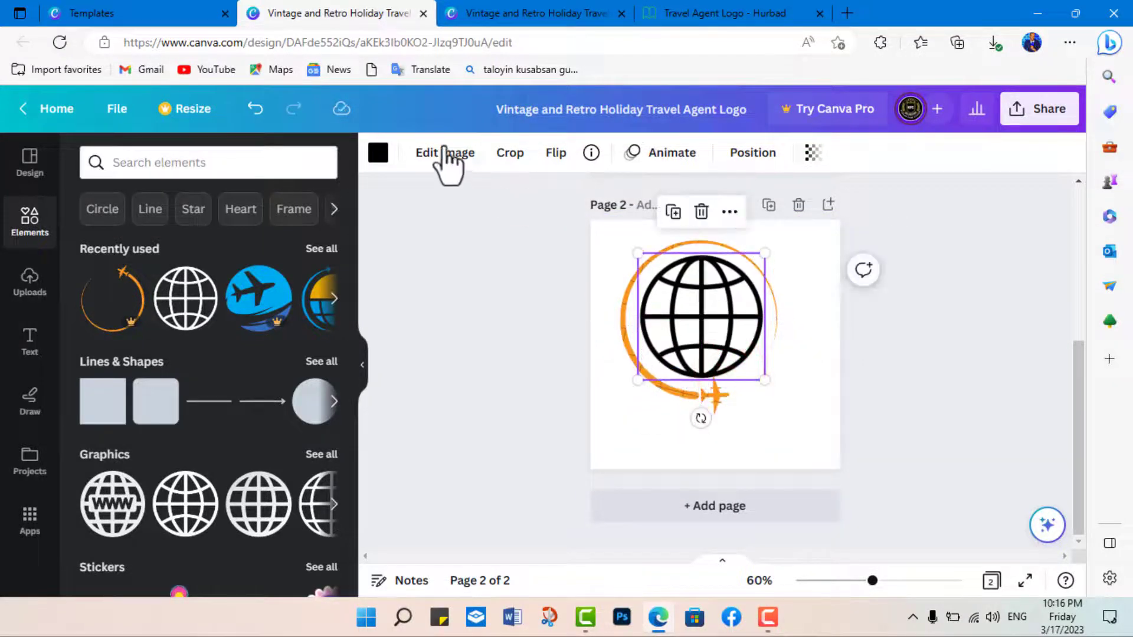
left_click(379, 150)
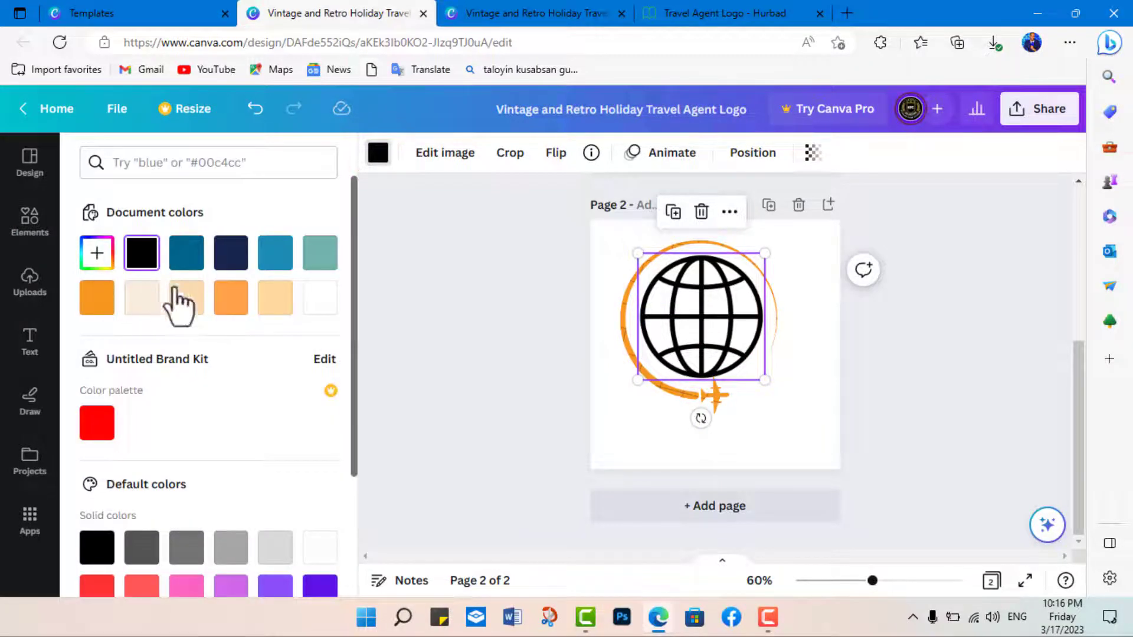
left_click(230, 298)
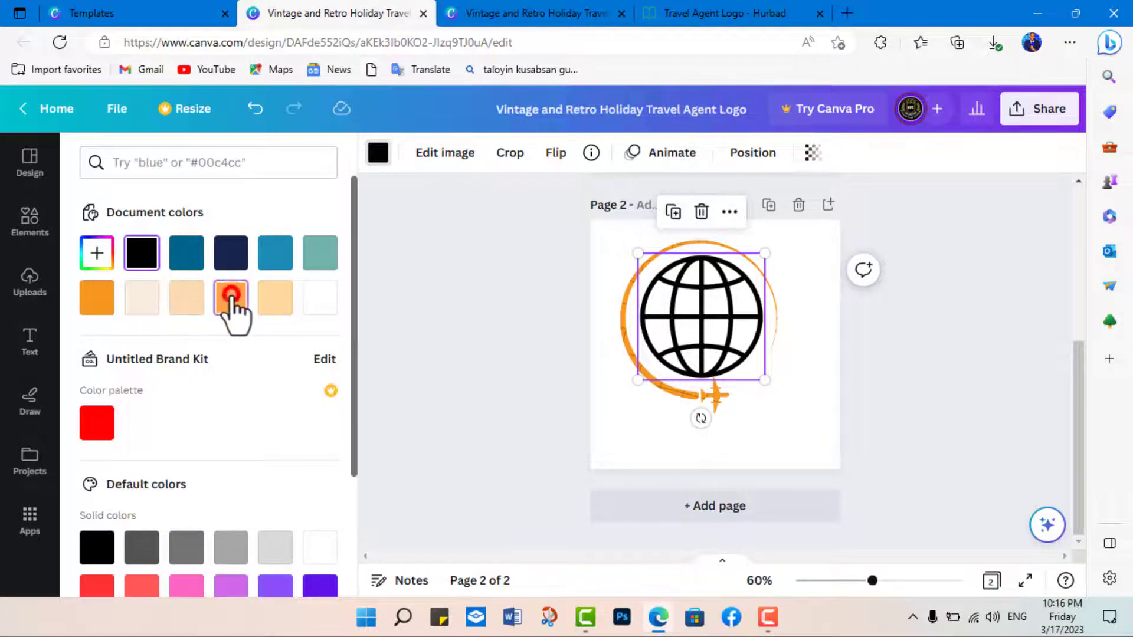
left_click(789, 446)
Step: Add a bold 'dhoofane' heading, enlarged and centred below the orange globe emblem
left_click(30, 341)
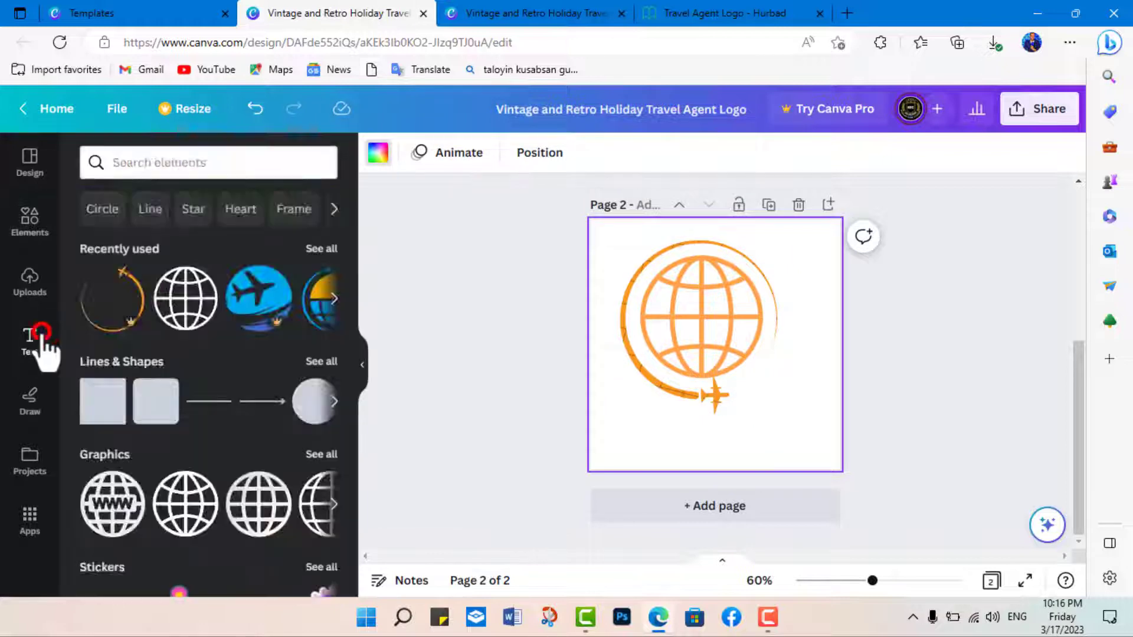
left_click(196, 298)
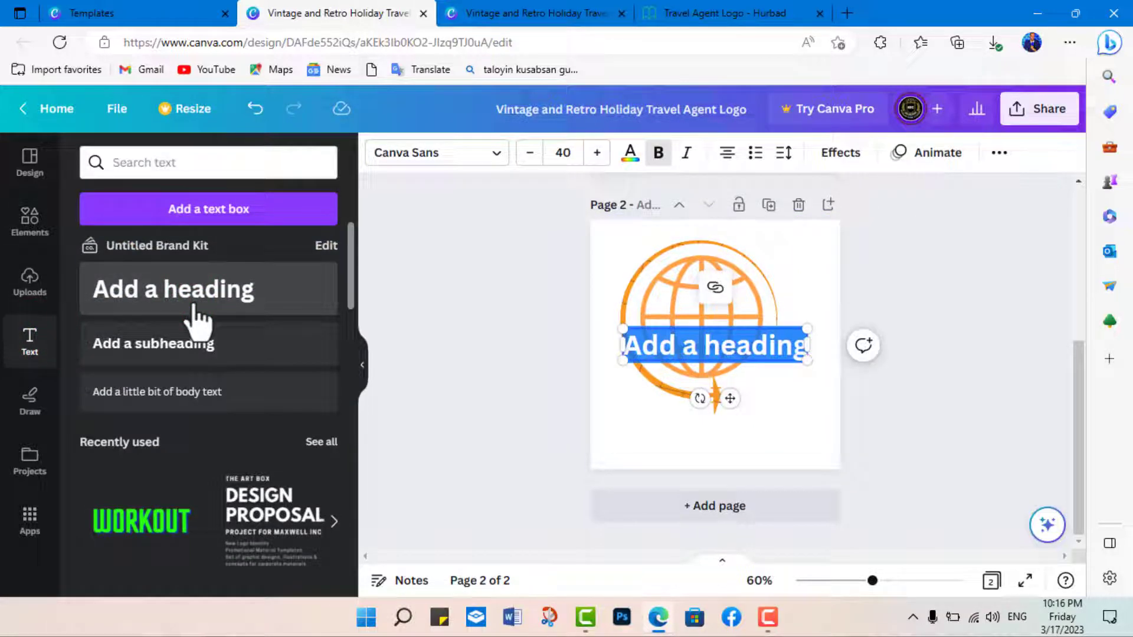
type("dhoo")
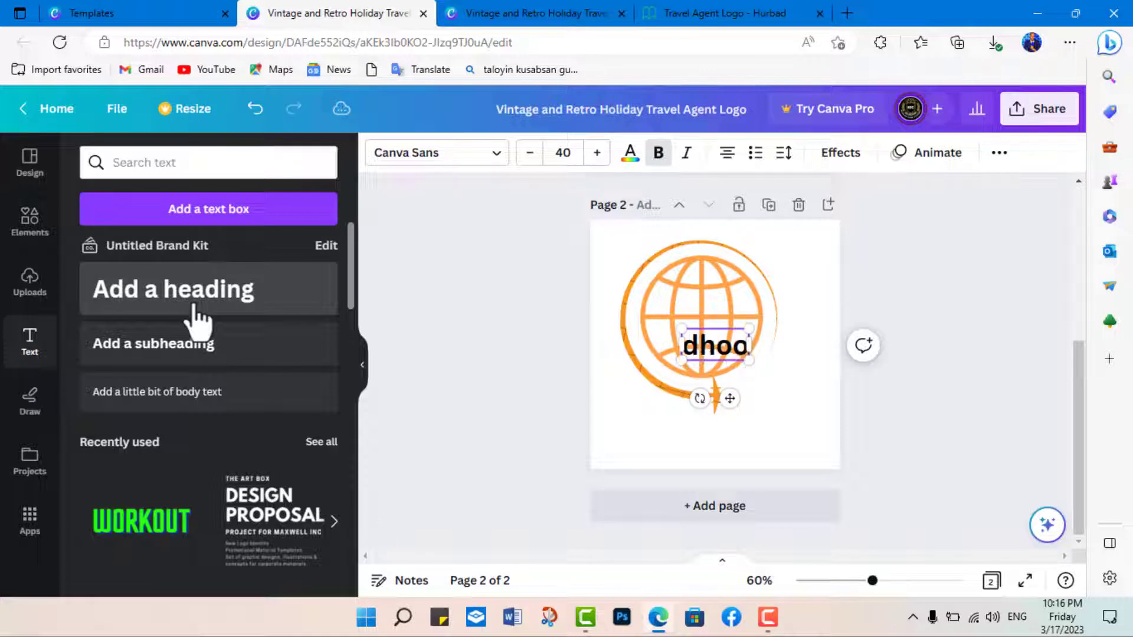
type("fa")
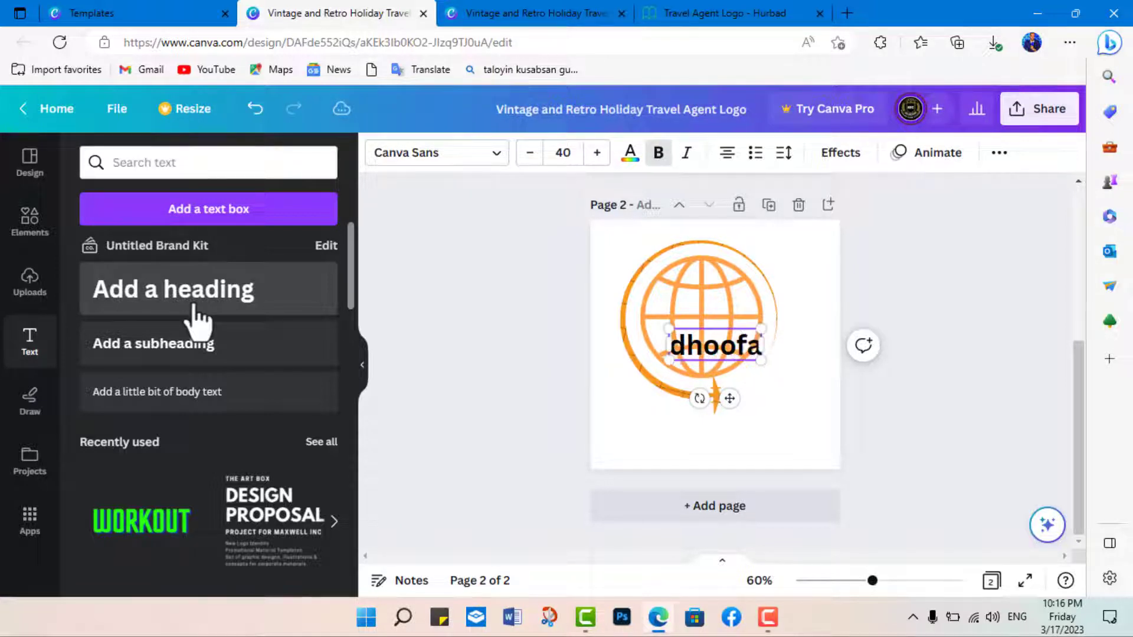
type("ne")
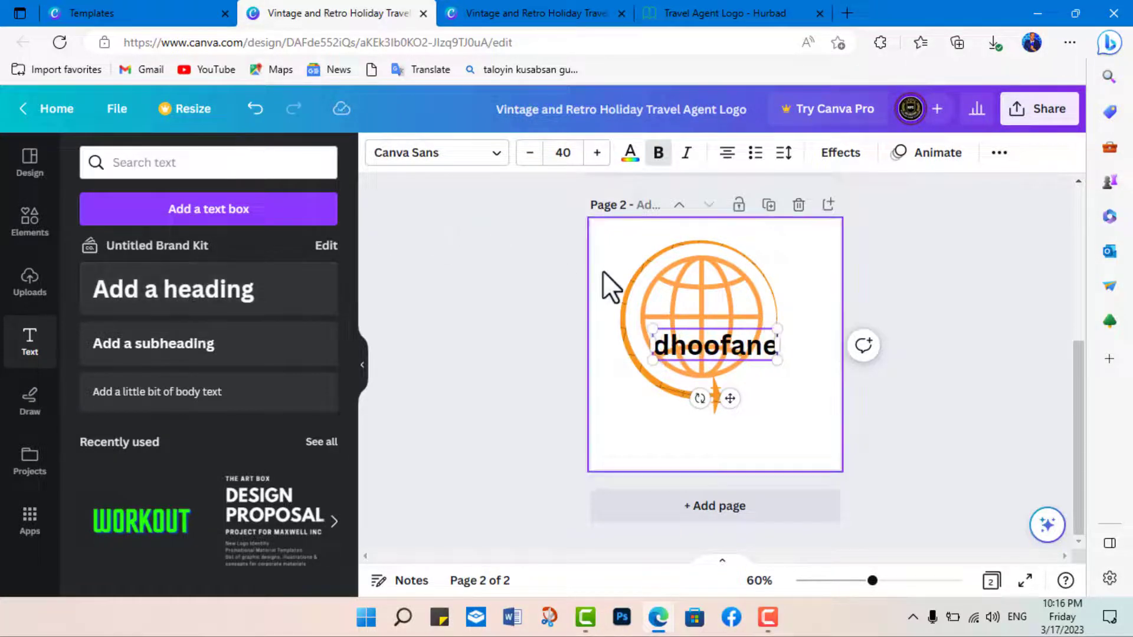
left_click(986, 299)
mouse_move(721, 352)
left_mouse_down()
mouse_move(752, 416)
mouse_move(777, 390)
mouse_move(709, 412)
mouse_move(790, 411)
left_mouse_up()
mouse_move(661, 403)
left_mouse_down()
mouse_move(599, 393)
mouse_move(698, 419)
left_mouse_up()
left_click(990, 415)
mouse_move(1079, 407)
left_mouse_down()
mouse_move(1051, 274)
mouse_move(1057, 420)
left_mouse_up()
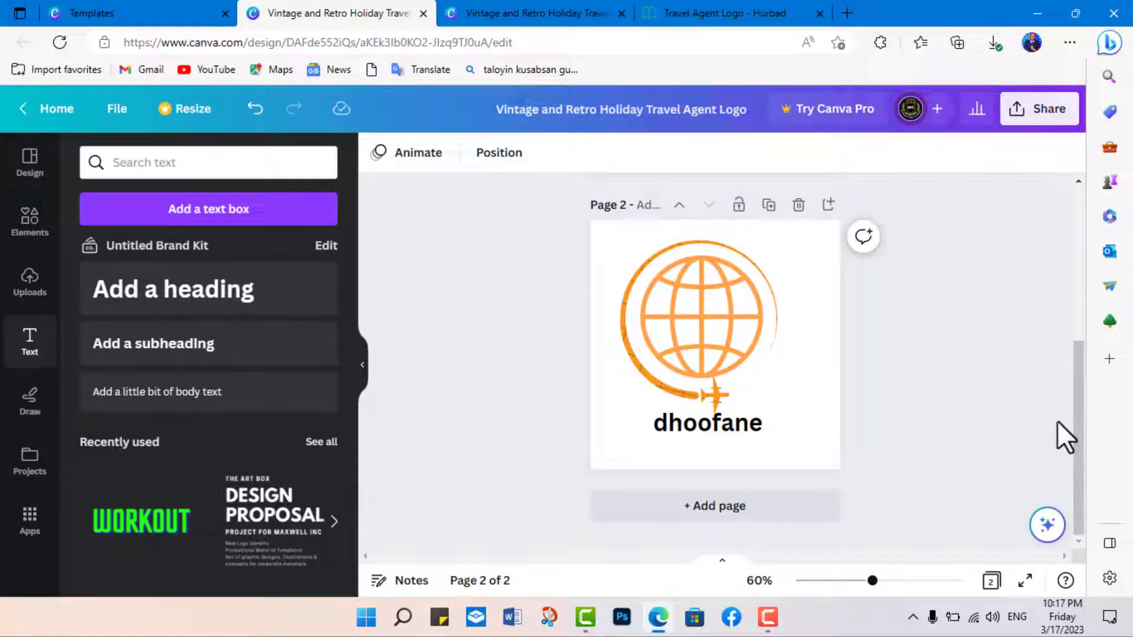